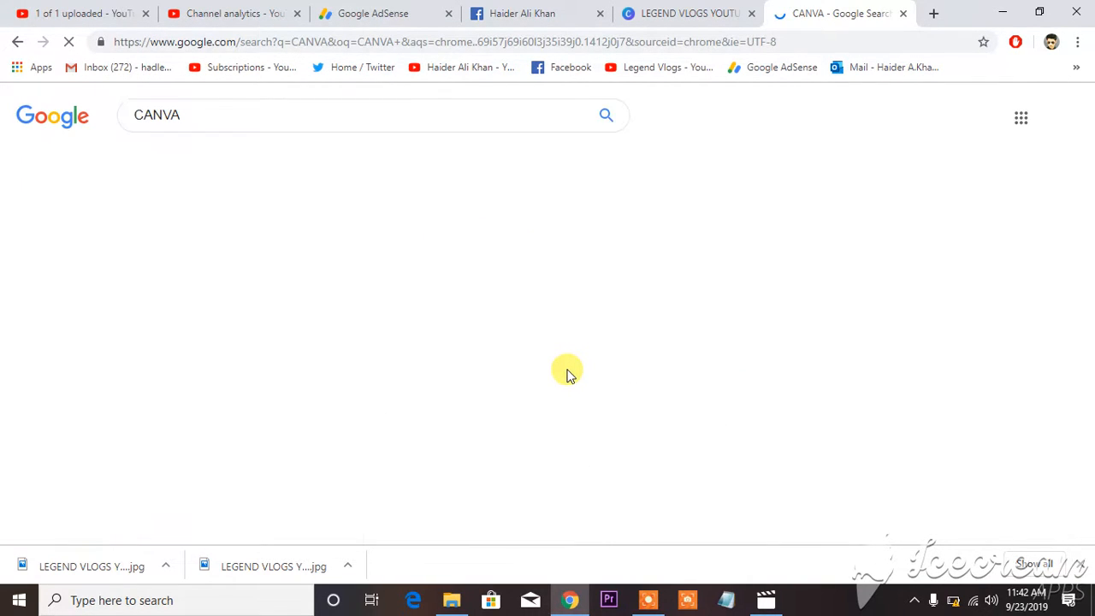
Open the Canva website from the Google search results.
click(181, 243)
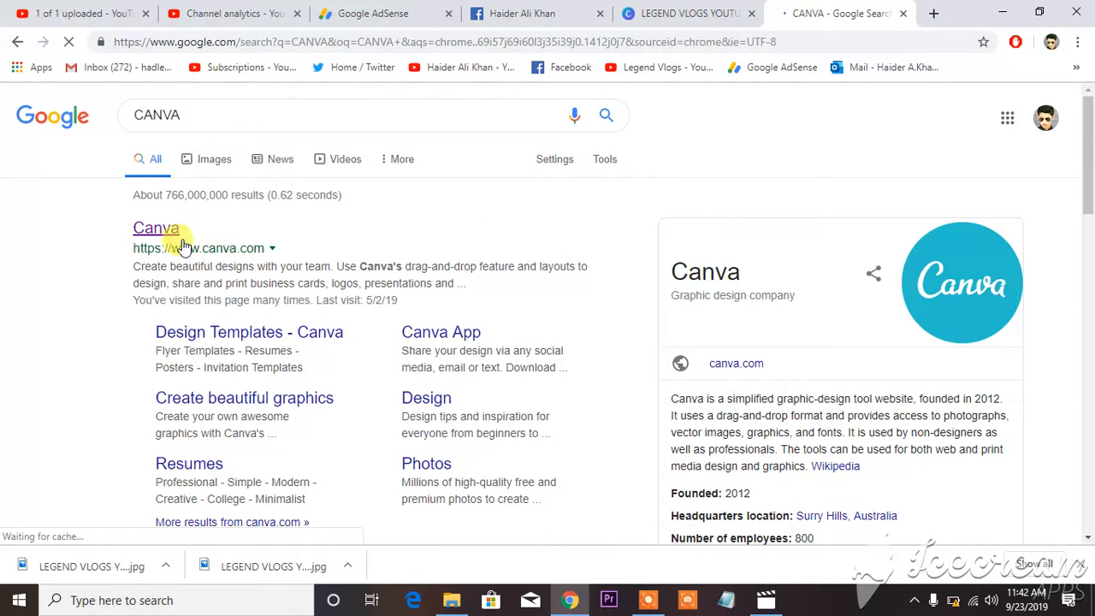
click(168, 242)
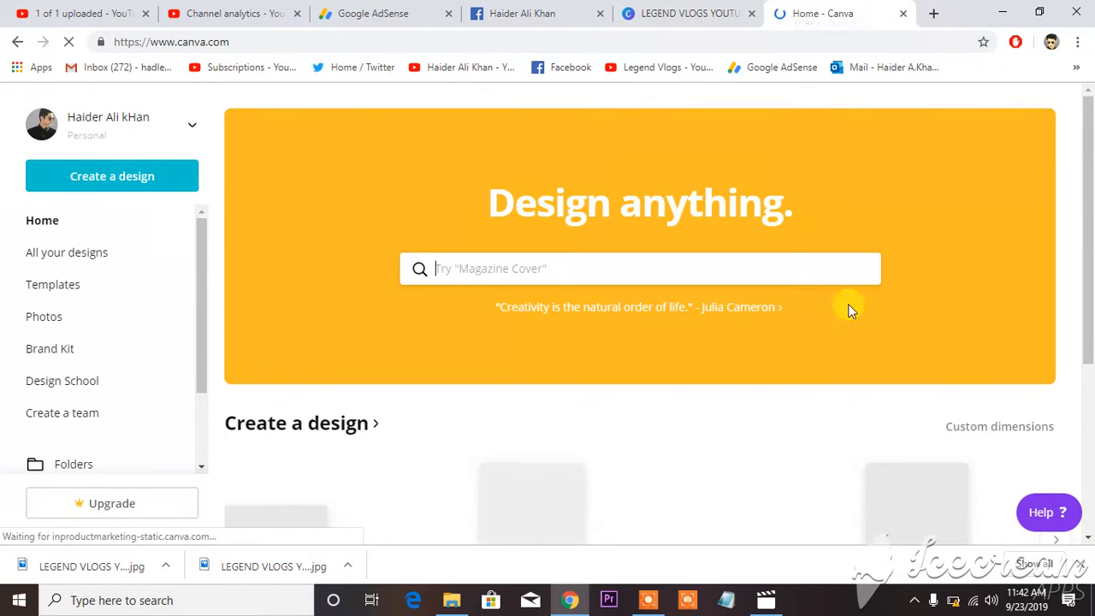
Look through the existing designs on the home page and open the project proposal design.
scroll(872, 360, down, 1)
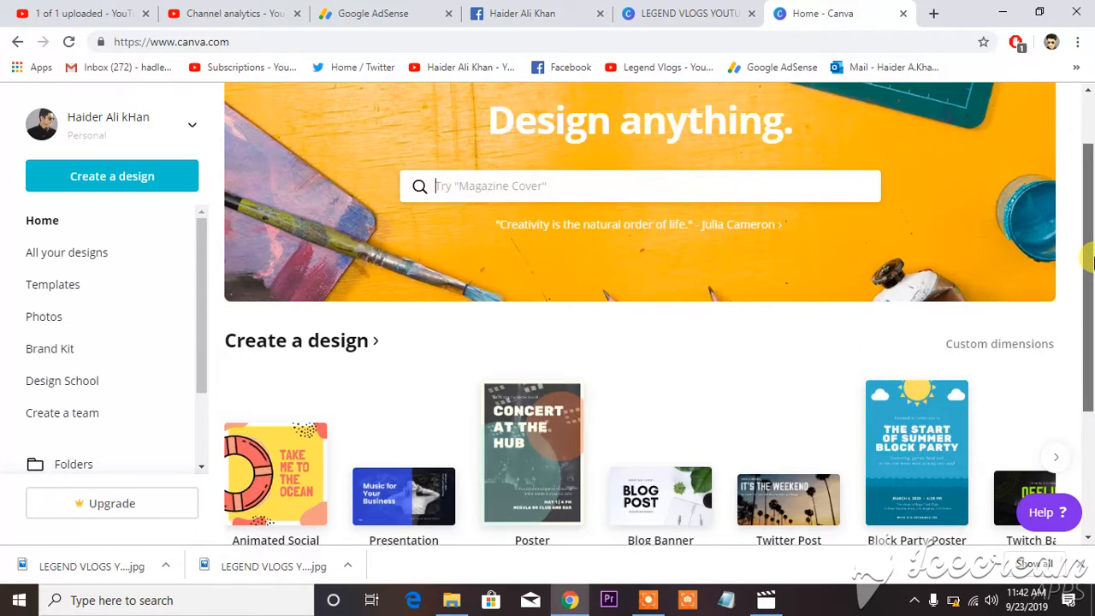
scroll(1088, 338, down, 3)
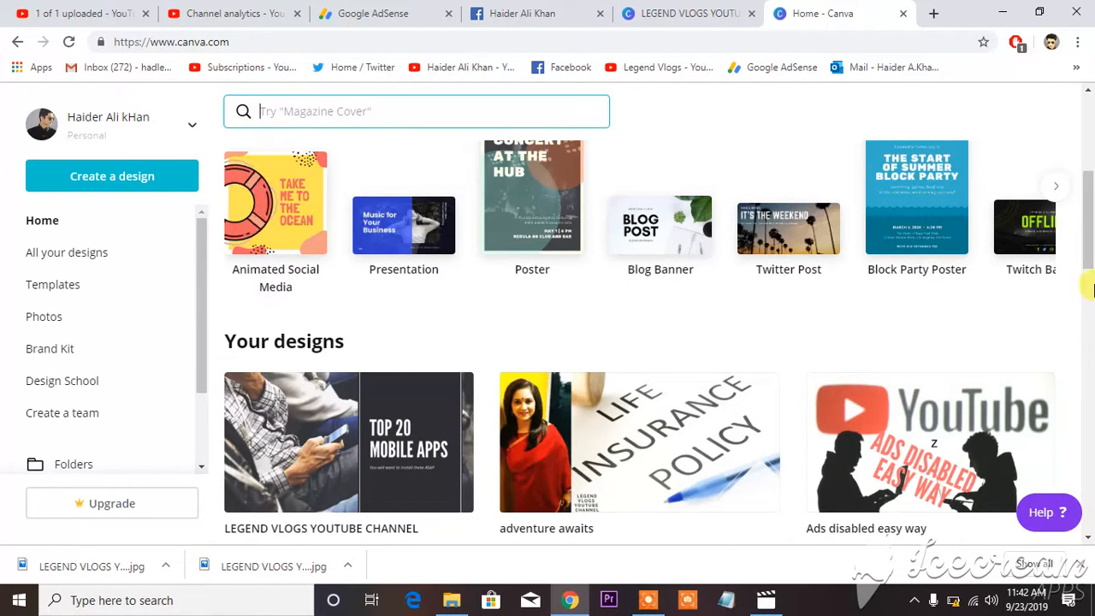
scroll(1090, 307, down, 2)
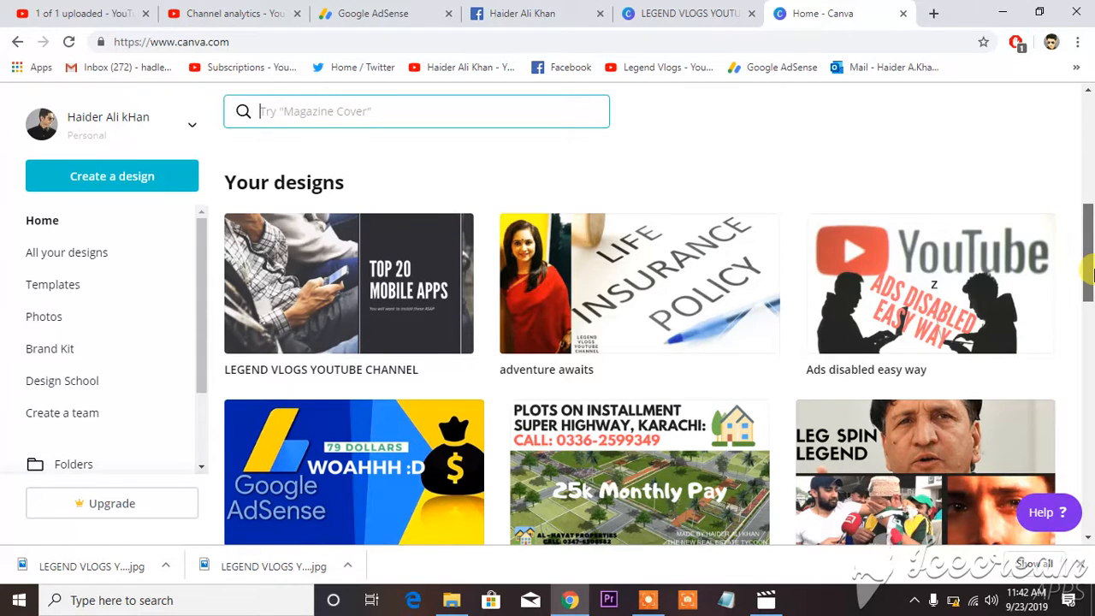
drag(1088, 272, 1090, 483)
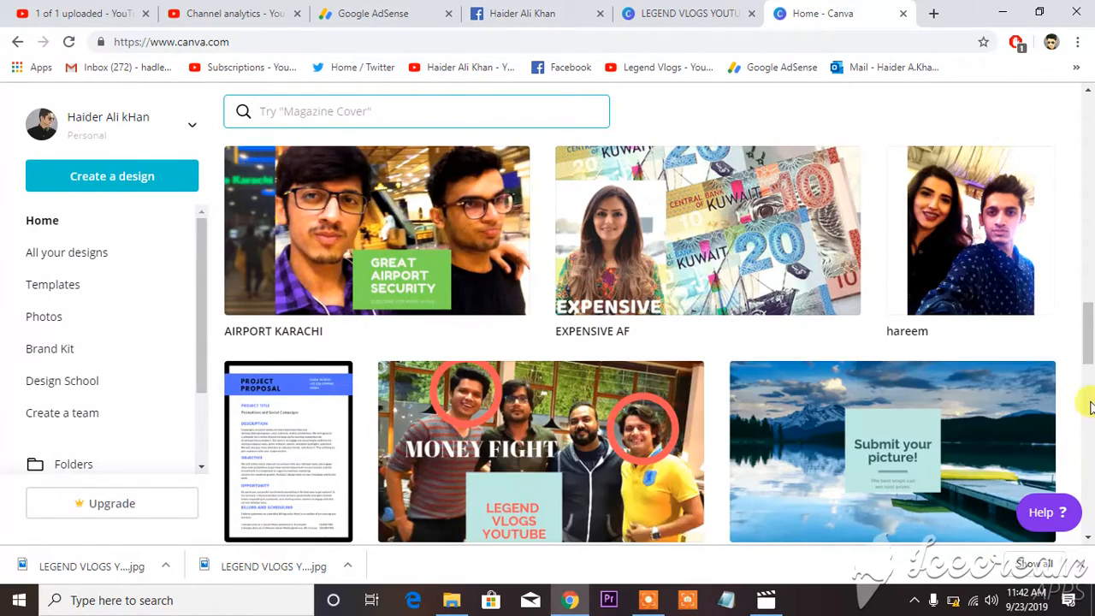
drag(1090, 351, 1089, 500)
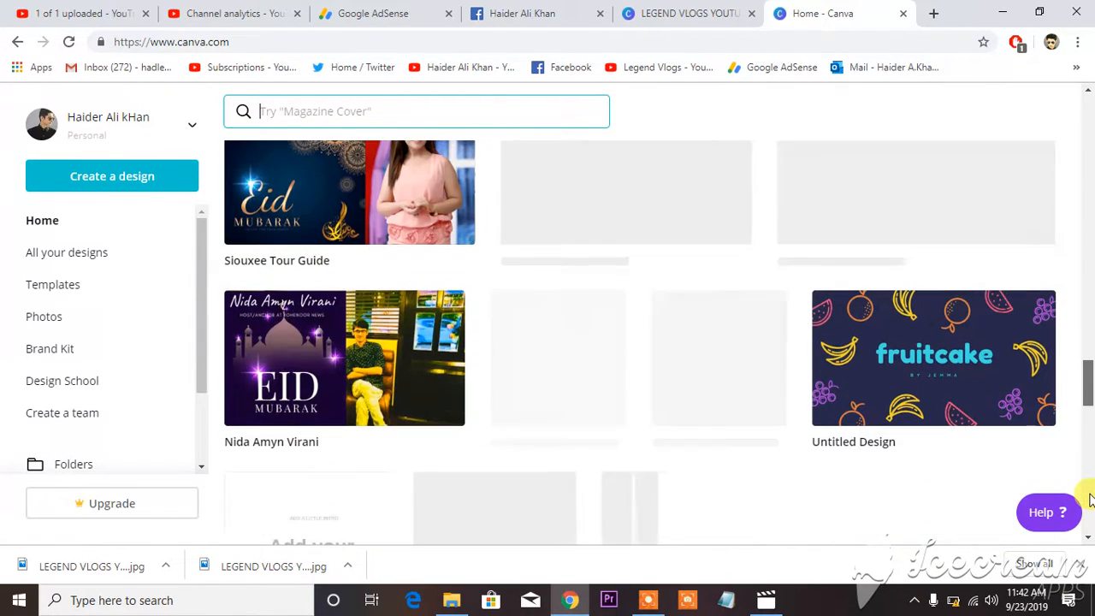
drag(1089, 390, 1086, 293)
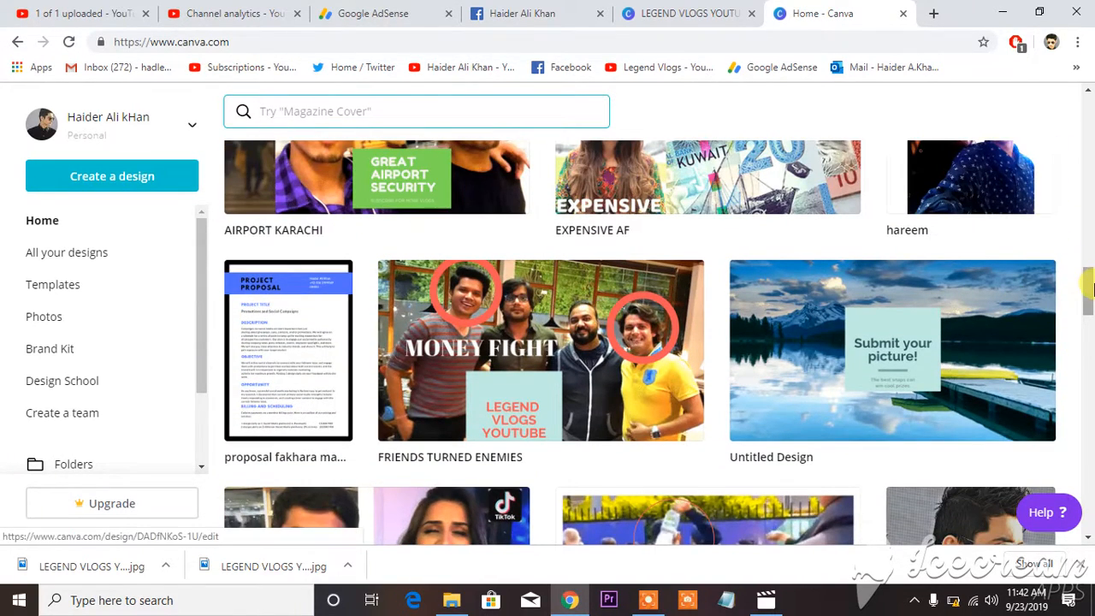
scroll(1026, 316, up, 1)
click(325, 380)
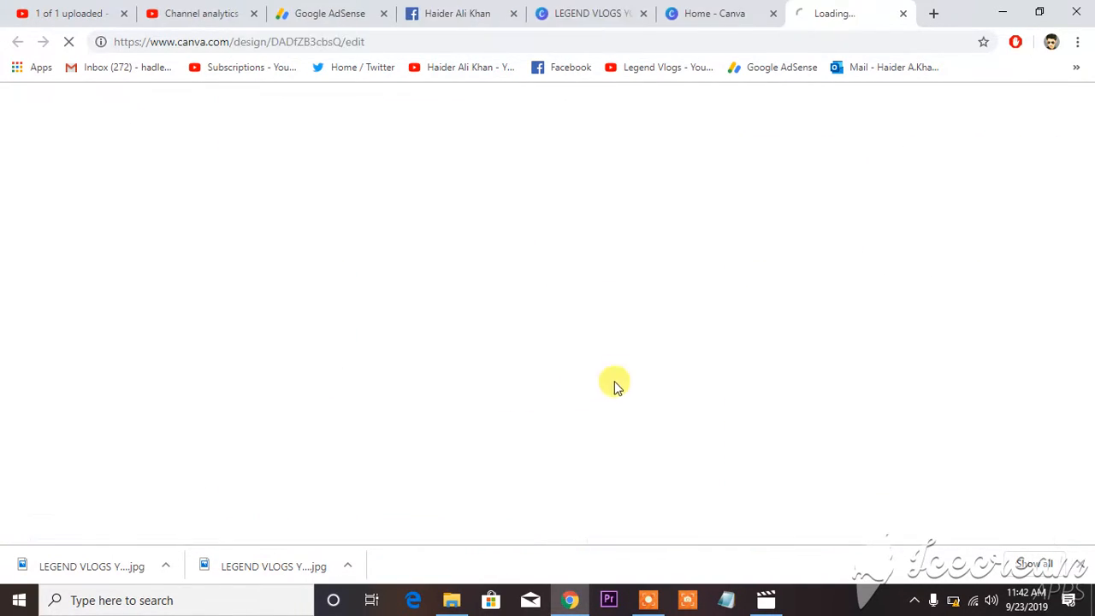
click(715, 12)
click(867, 23)
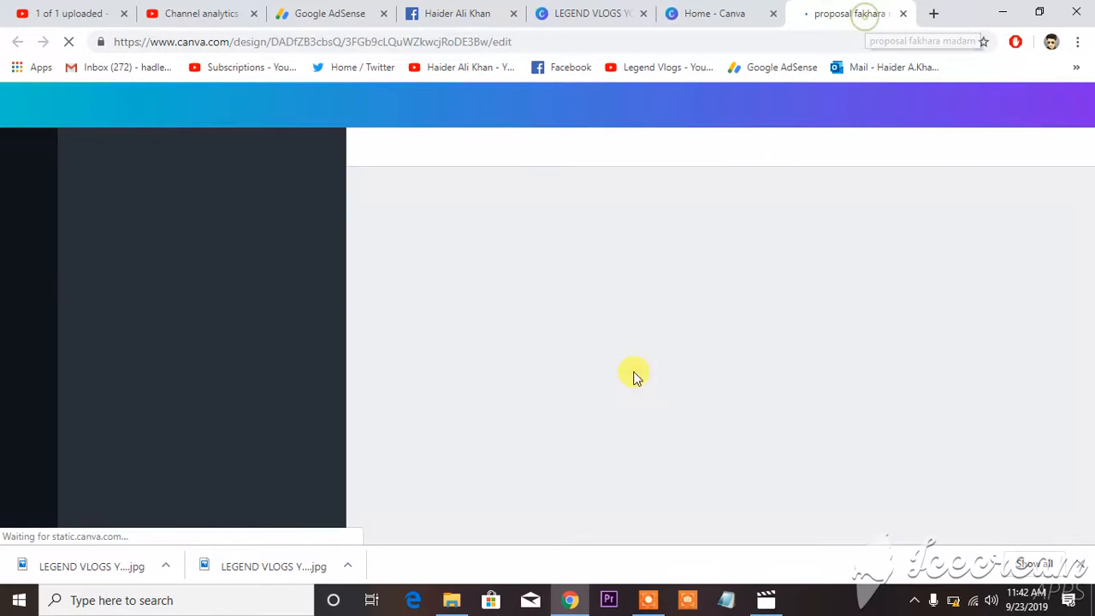
Return to the Canva home page and create a new Blog Banner design.
click(724, 11)
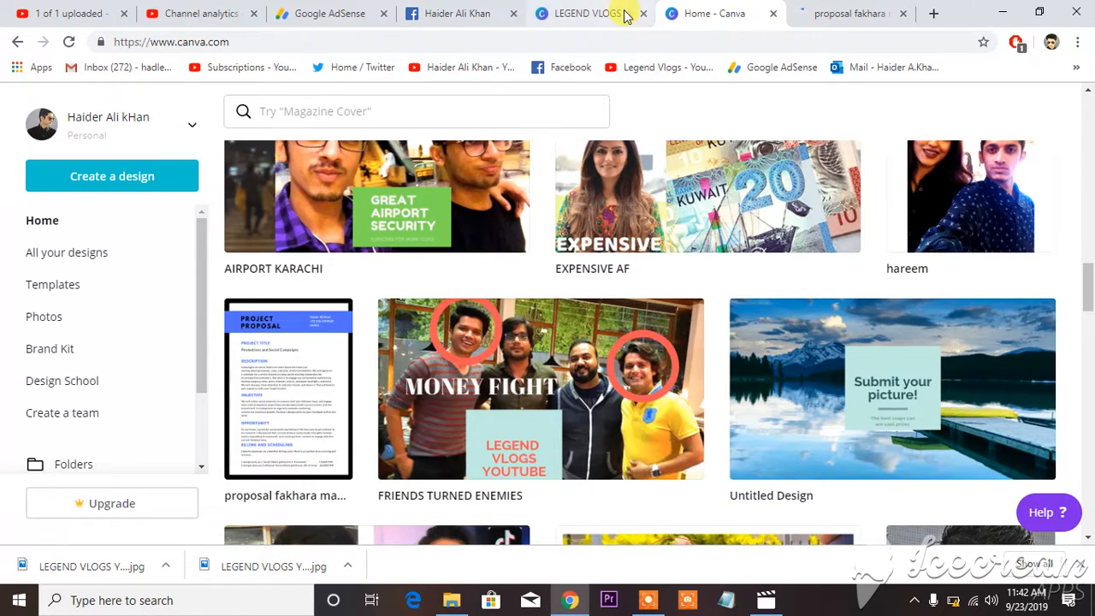
scroll(1086, 312, up, 2)
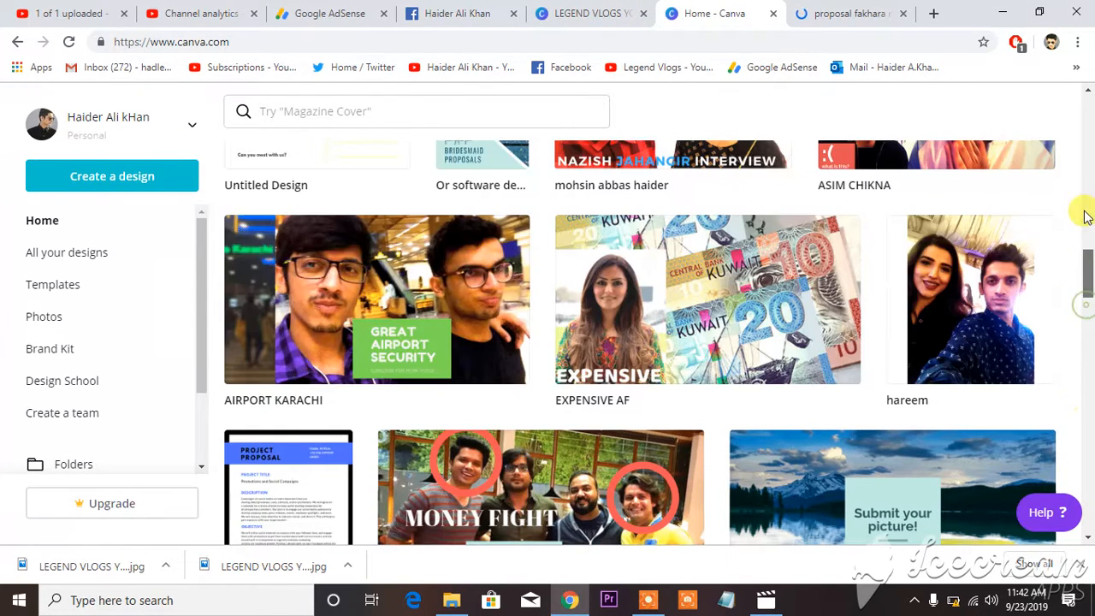
scroll(1091, 295, up, 5)
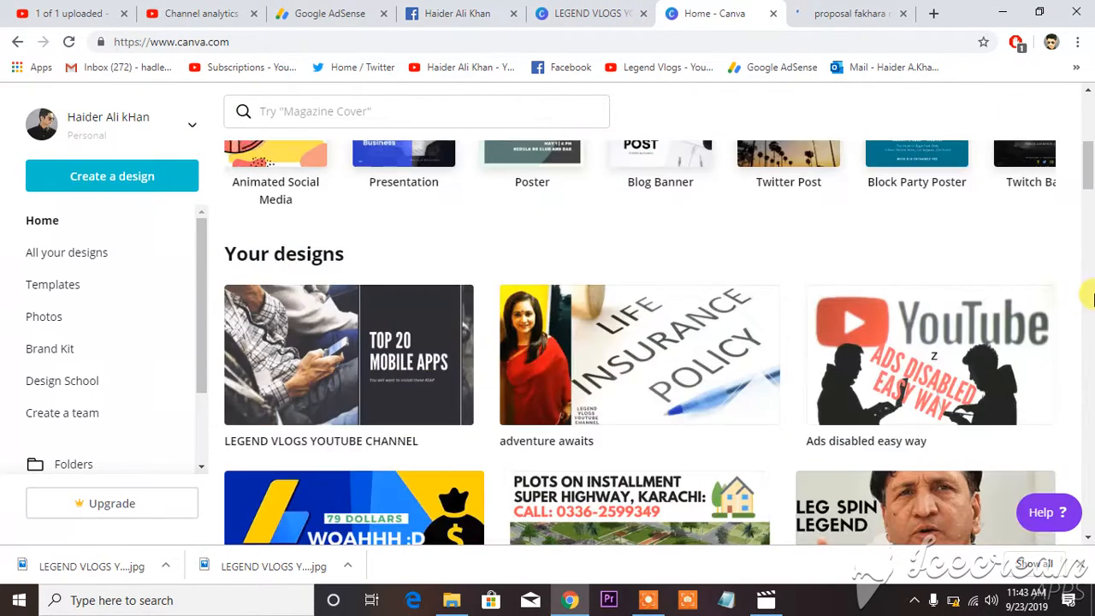
scroll(1090, 189, up, 5)
scroll(1088, 146, down, 4)
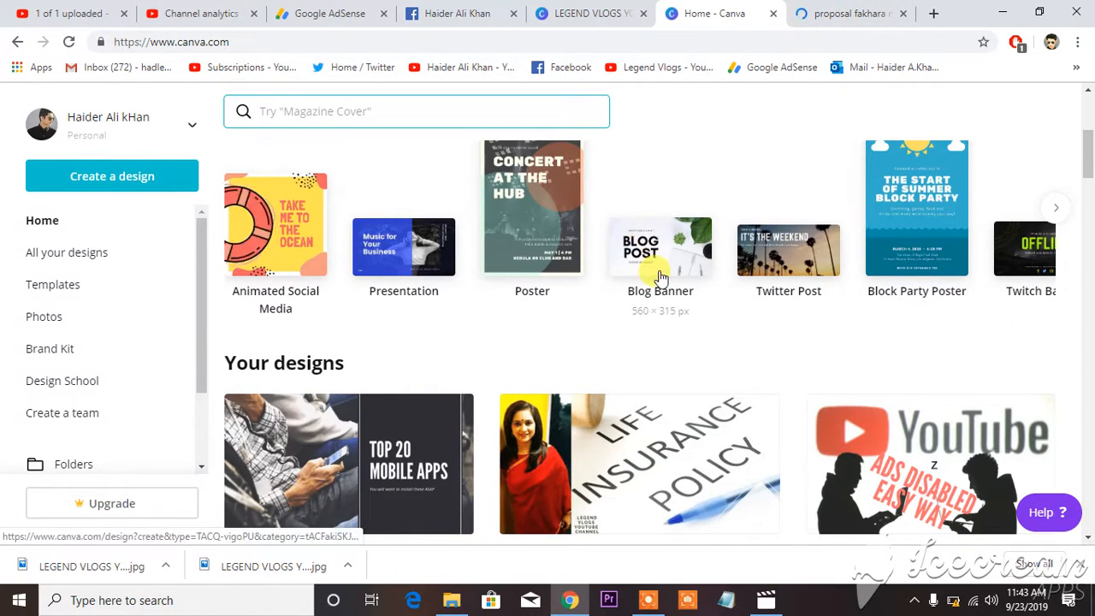
click(656, 276)
View the project proposal design in full screen and return to its editor.
click(881, 13)
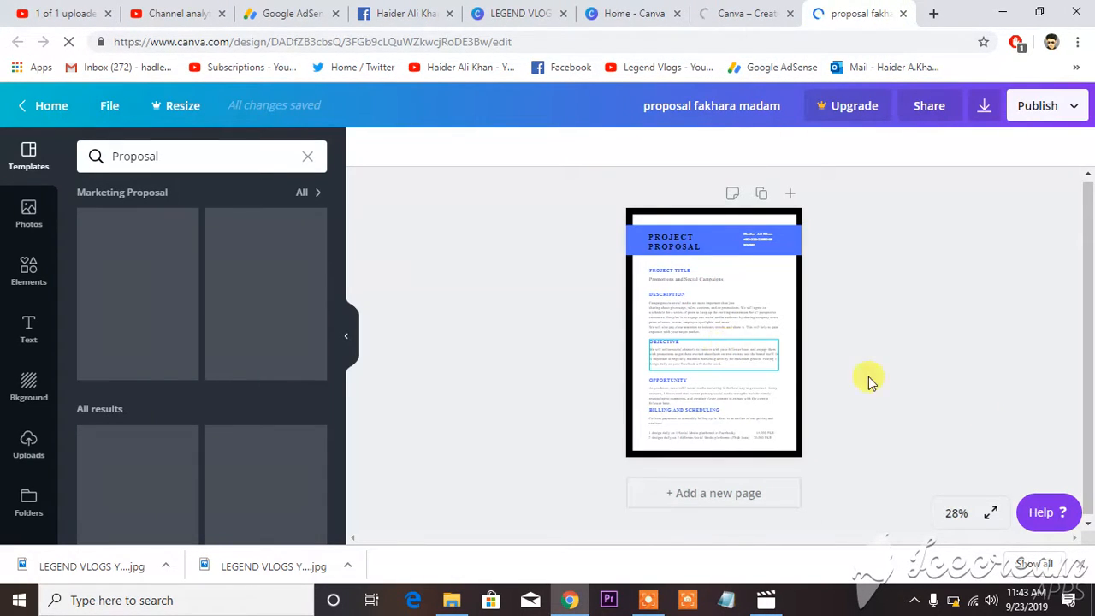
click(990, 514)
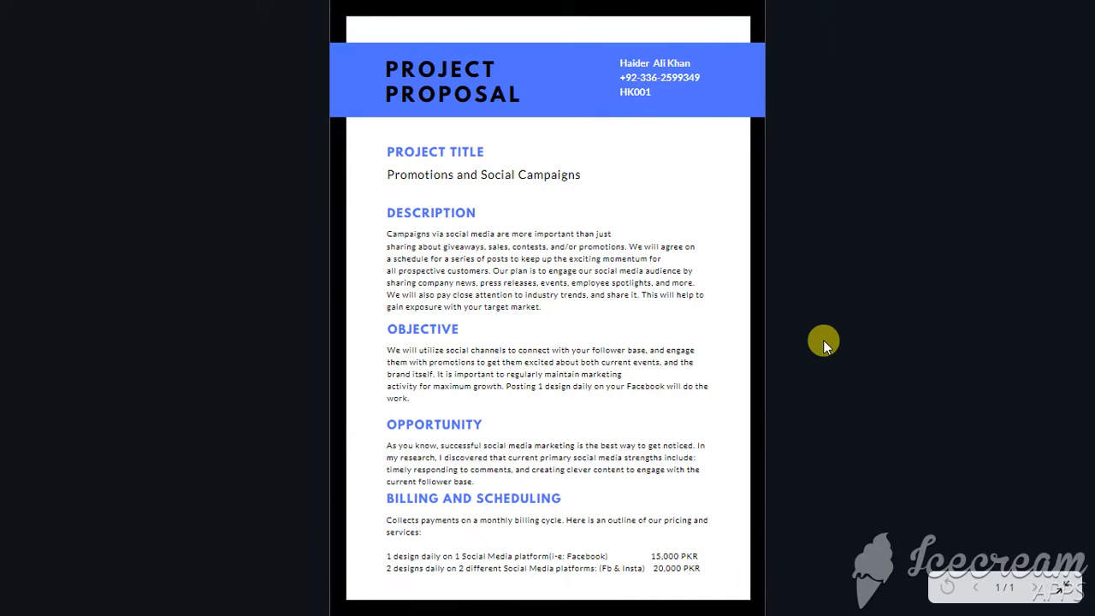
key(Escape)
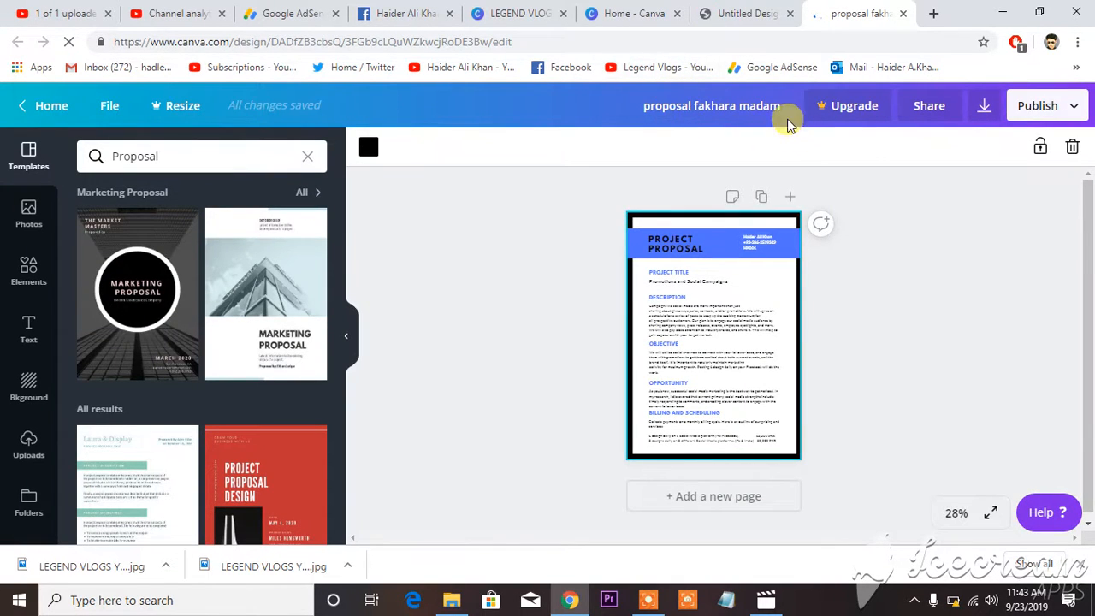
Apply the black Moon Watch Series template to the blank blog banner.
click(757, 16)
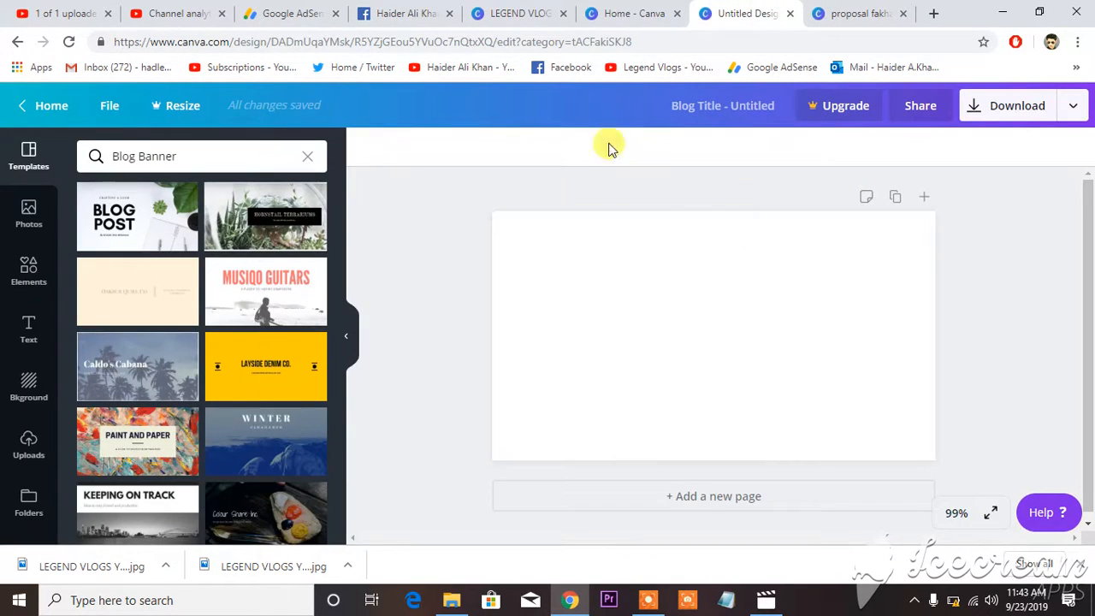
click(637, 13)
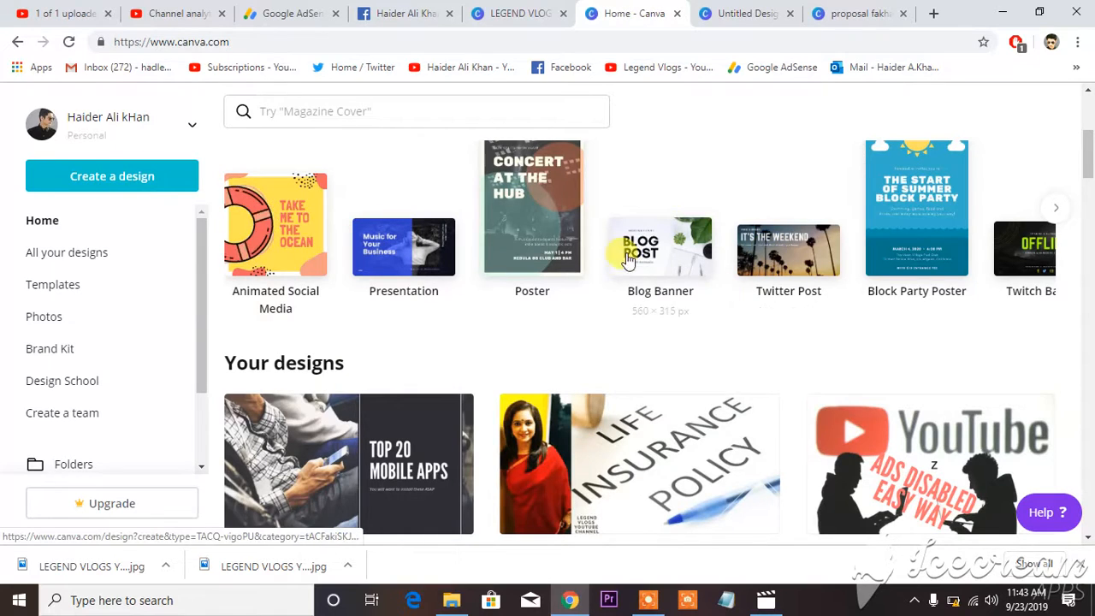
click(746, 11)
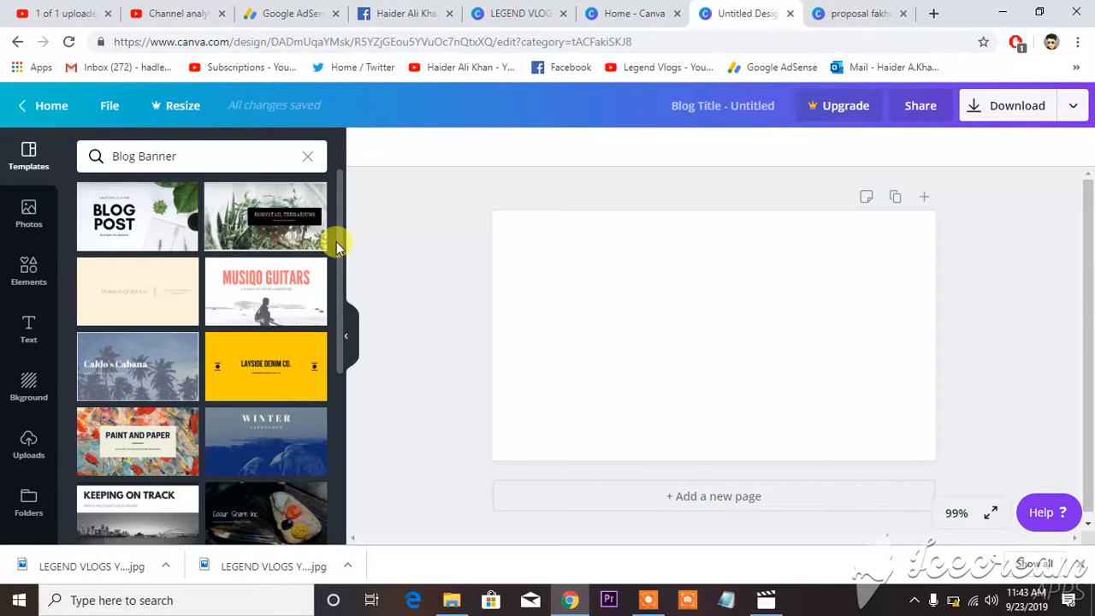
scroll(336, 256, down, 6)
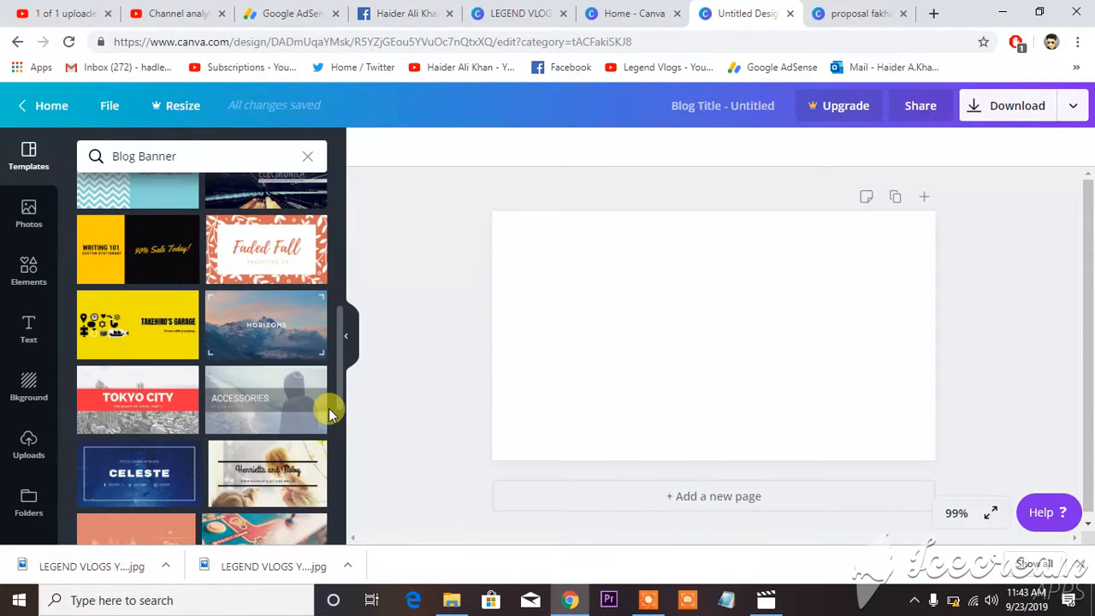
scroll(327, 411, down, 3)
scroll(333, 495, down, 2)
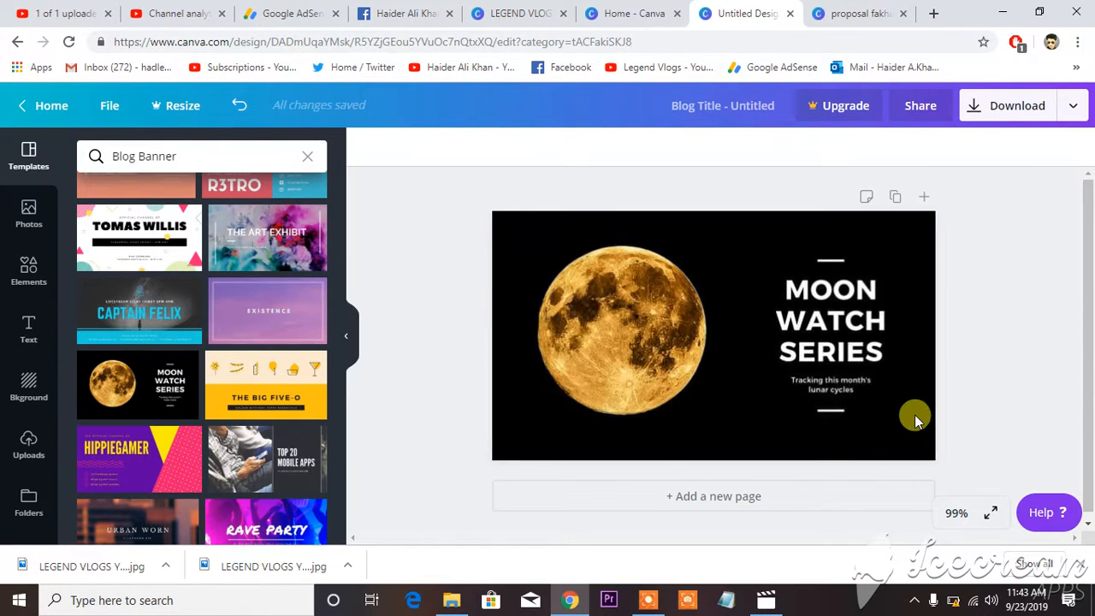
click(915, 419)
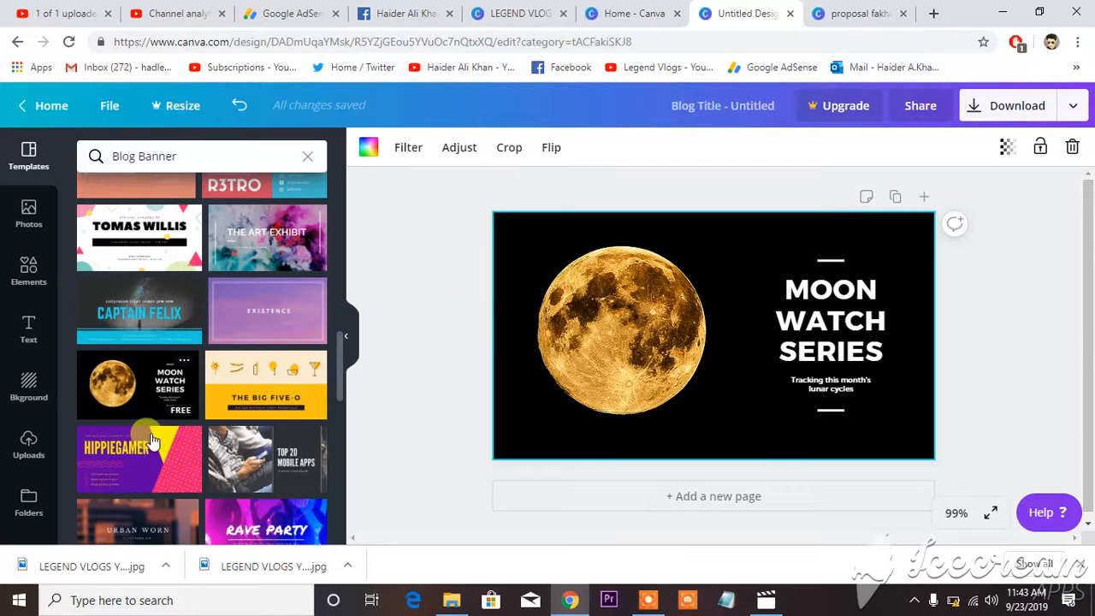
drag(340, 368, 339, 455)
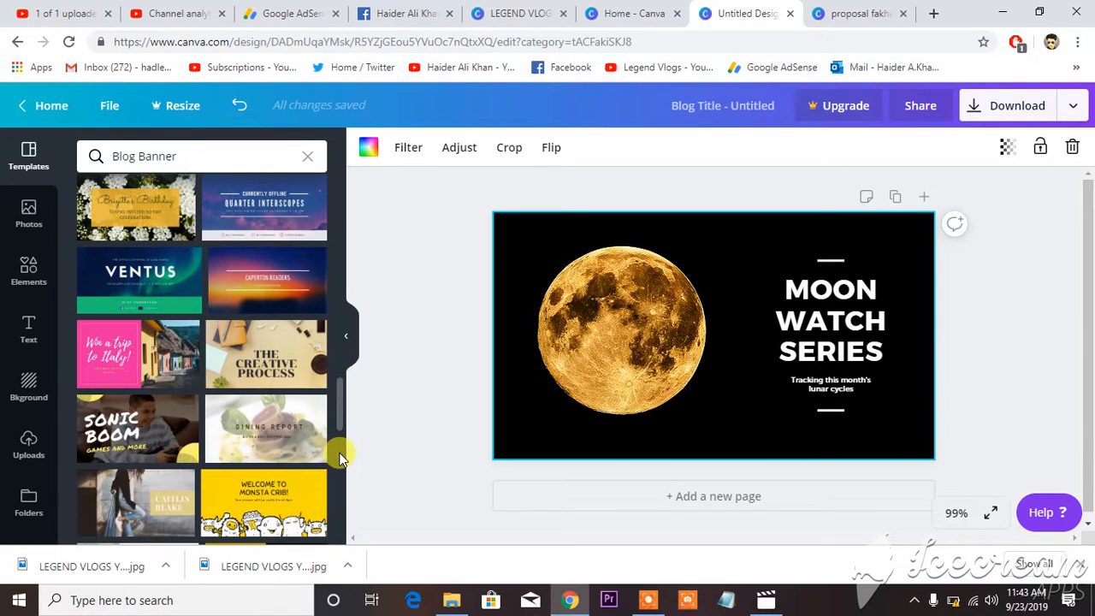
double_click(807, 332)
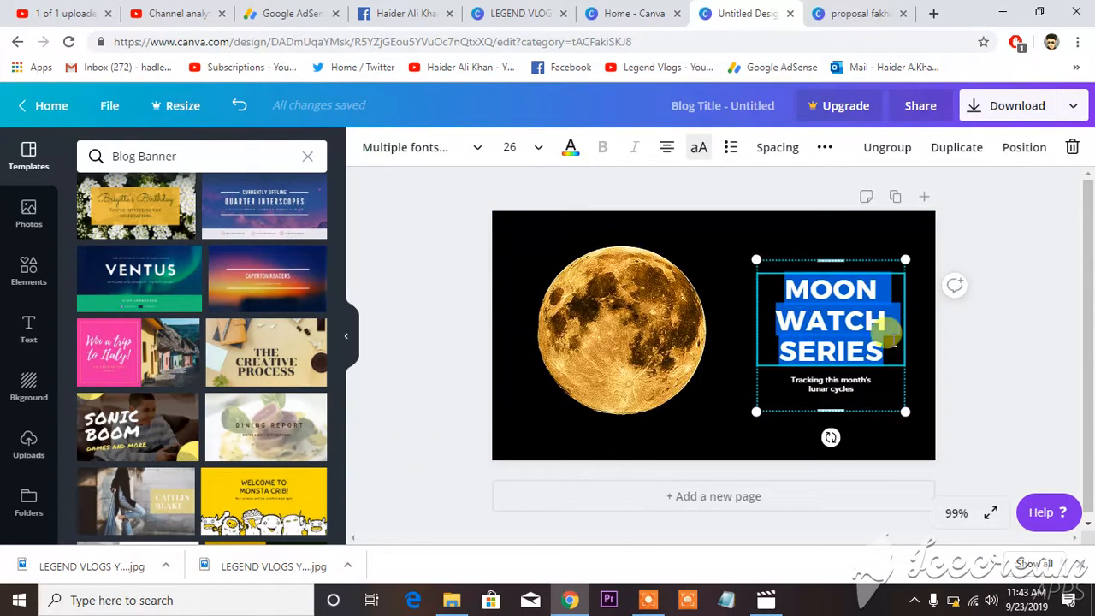
click(995, 347)
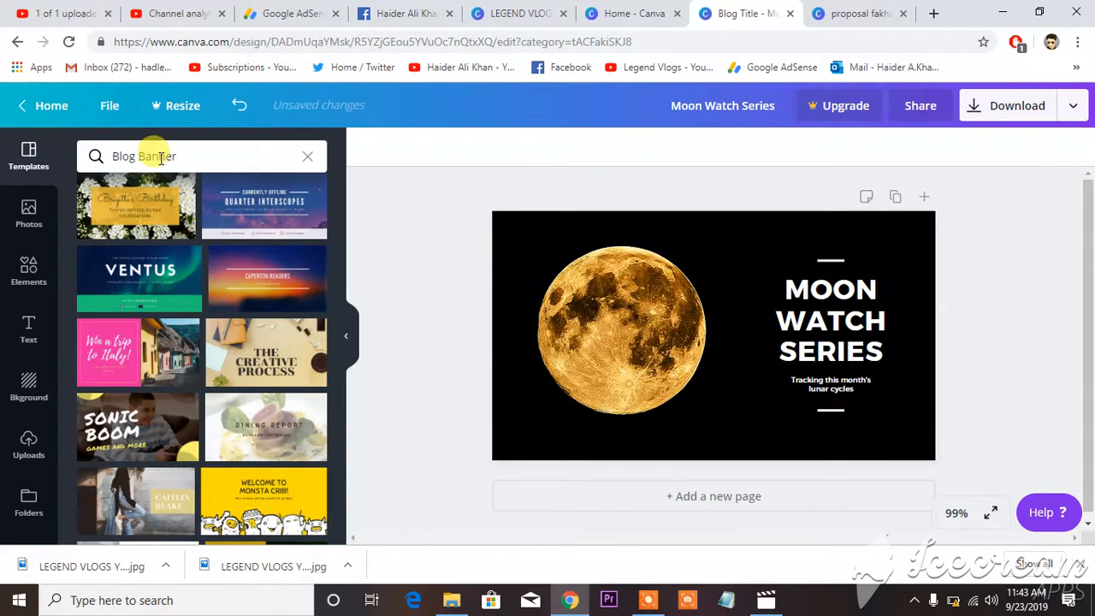
click(26, 449)
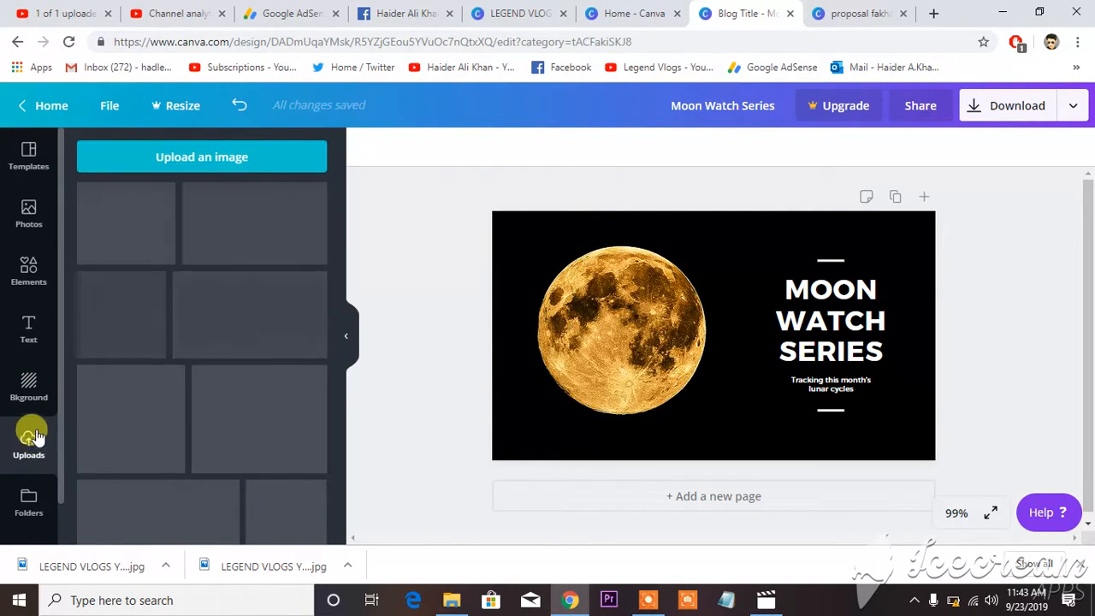
click(29, 158)
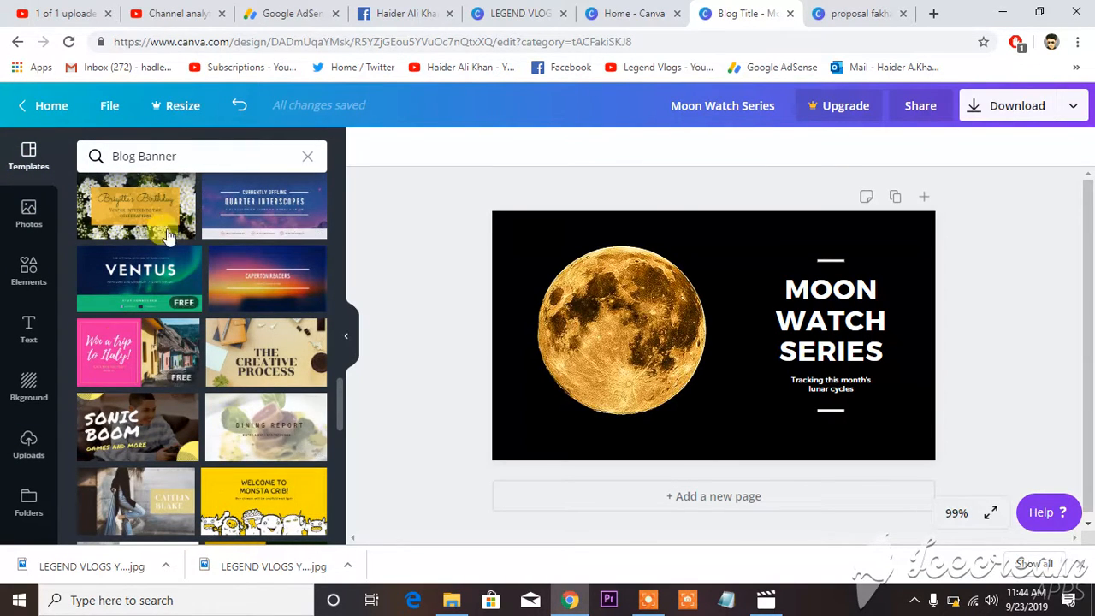
Search the elements library for FACEBOOK.
click(26, 267)
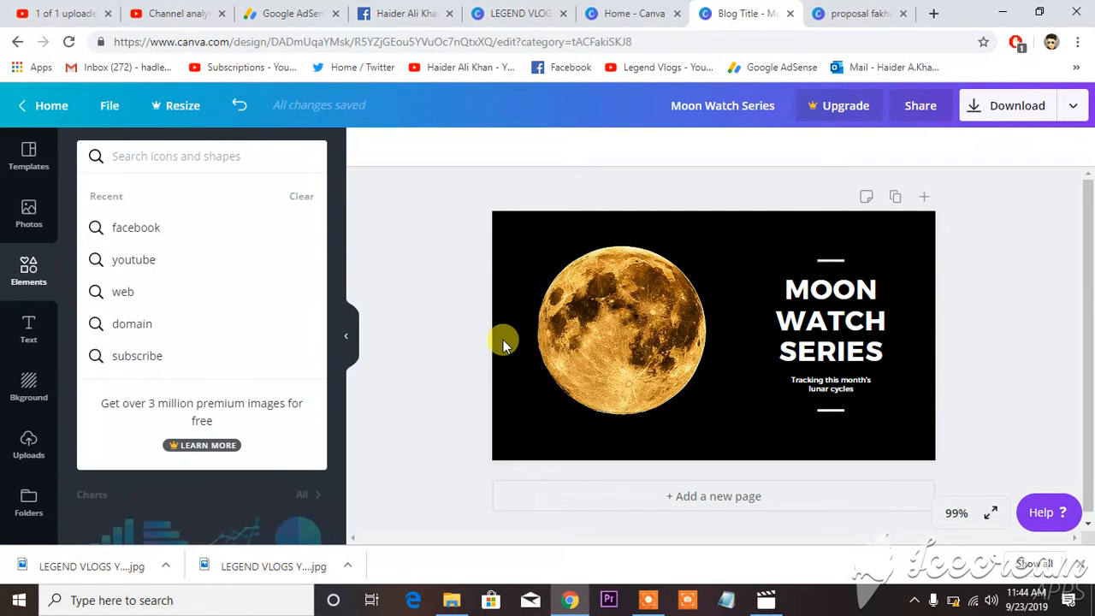
text(FACEBOO)
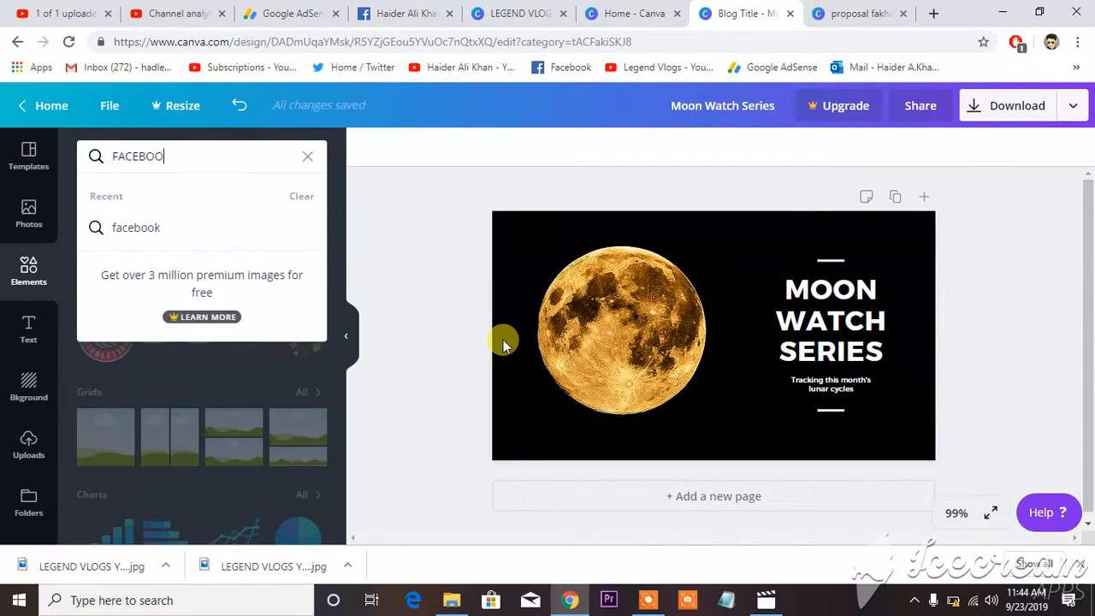
text(K)
key(Return)
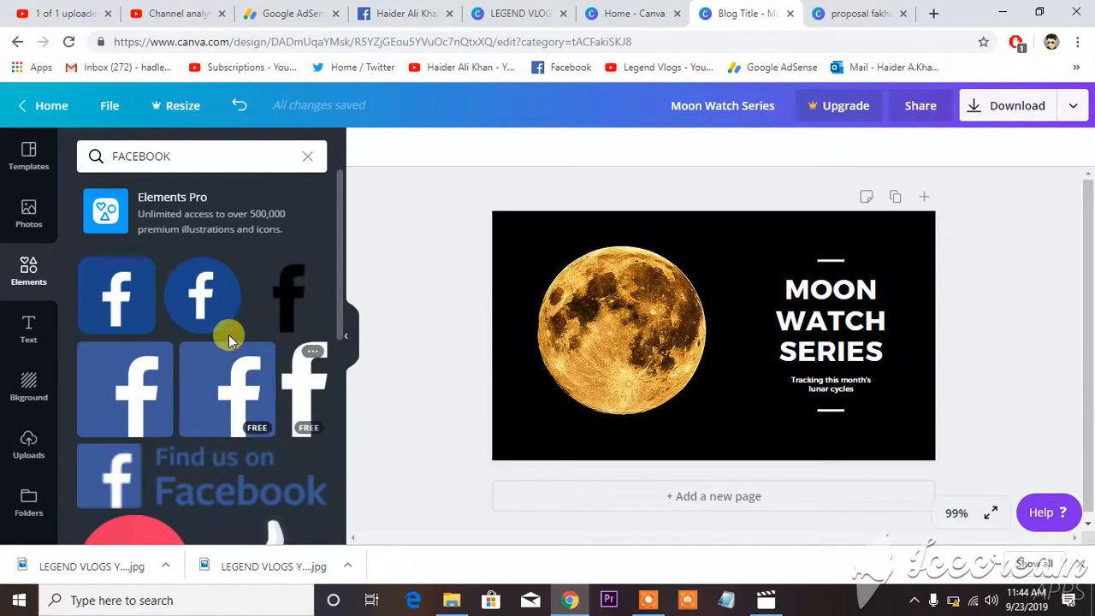
Add the round blue Facebook logo to the banner and place it over the moon image.
click(222, 313)
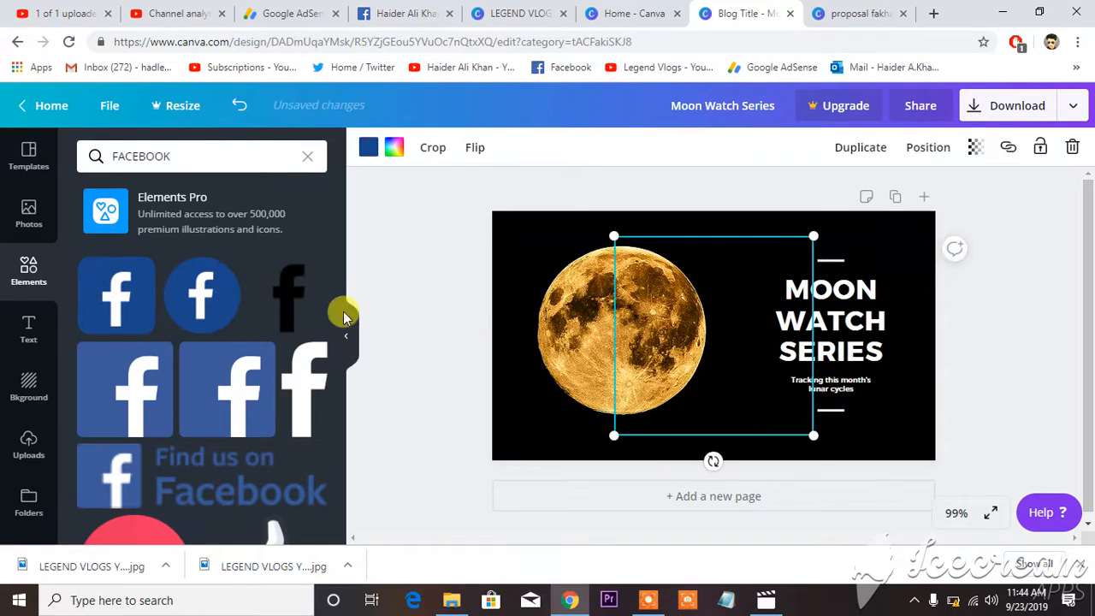
drag(735, 323, 675, 318)
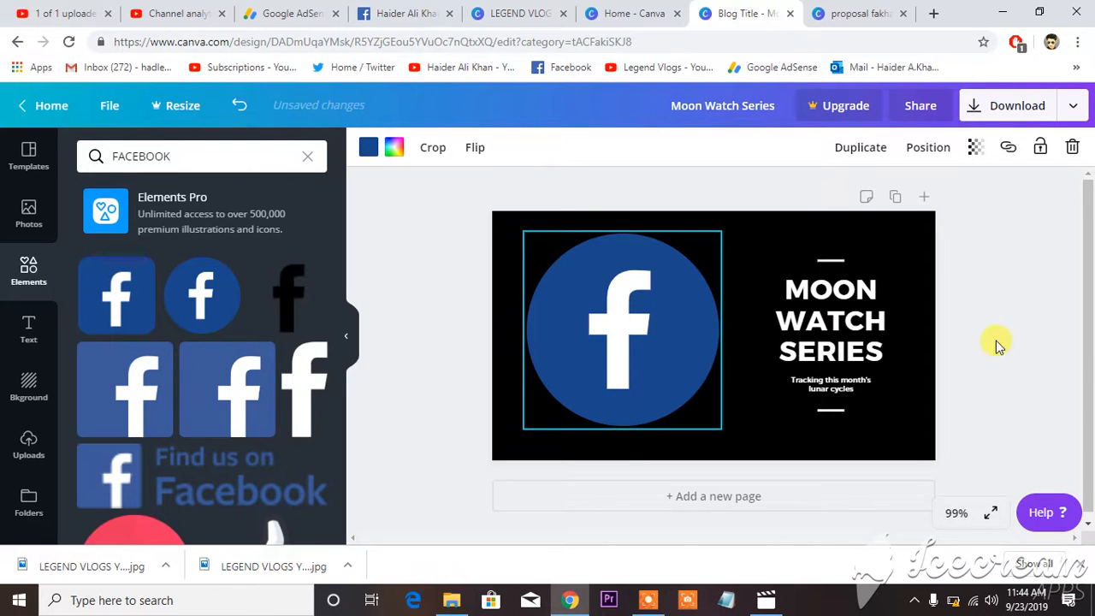
click(1045, 334)
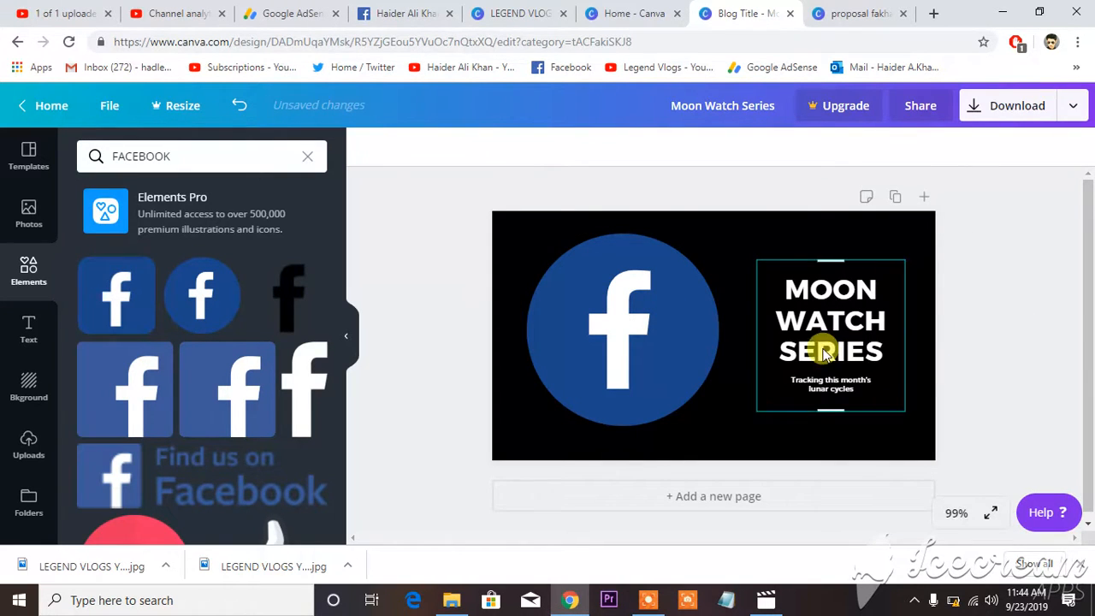
Replace the MOON WATCH SERIES title on the banner with FACEBOOK STORIES SAVED HISTORY.
double_click(825, 291)
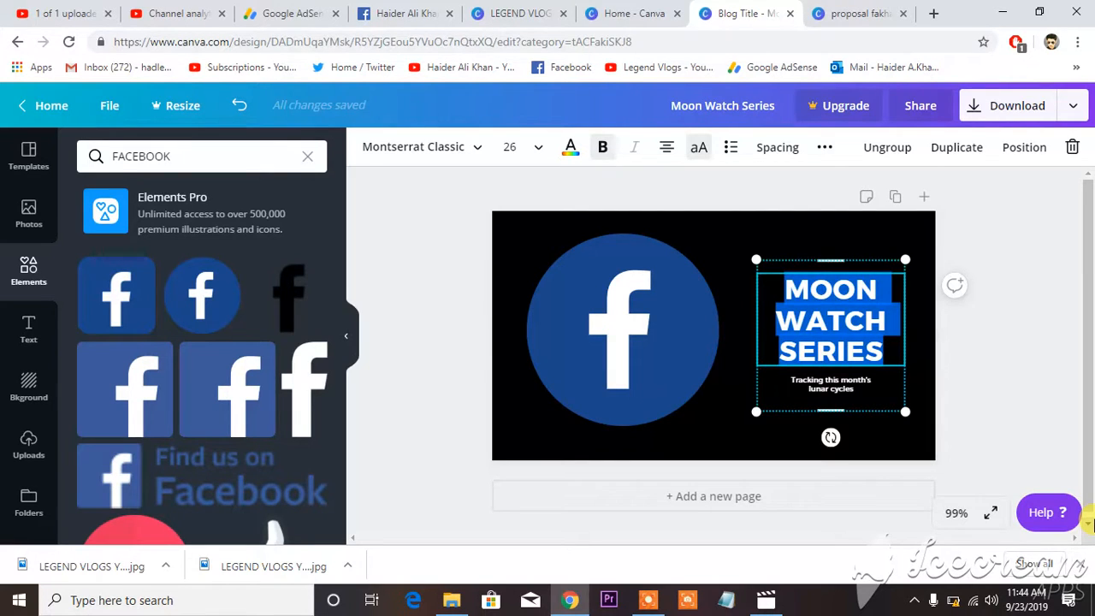
text(FACEBOOK)
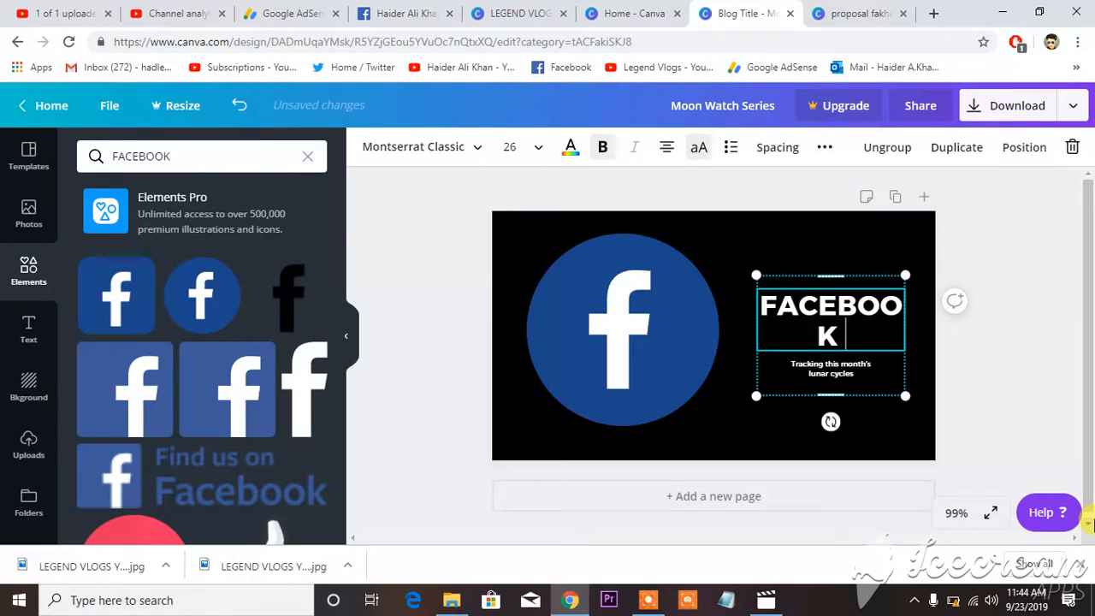
text( STORIES )
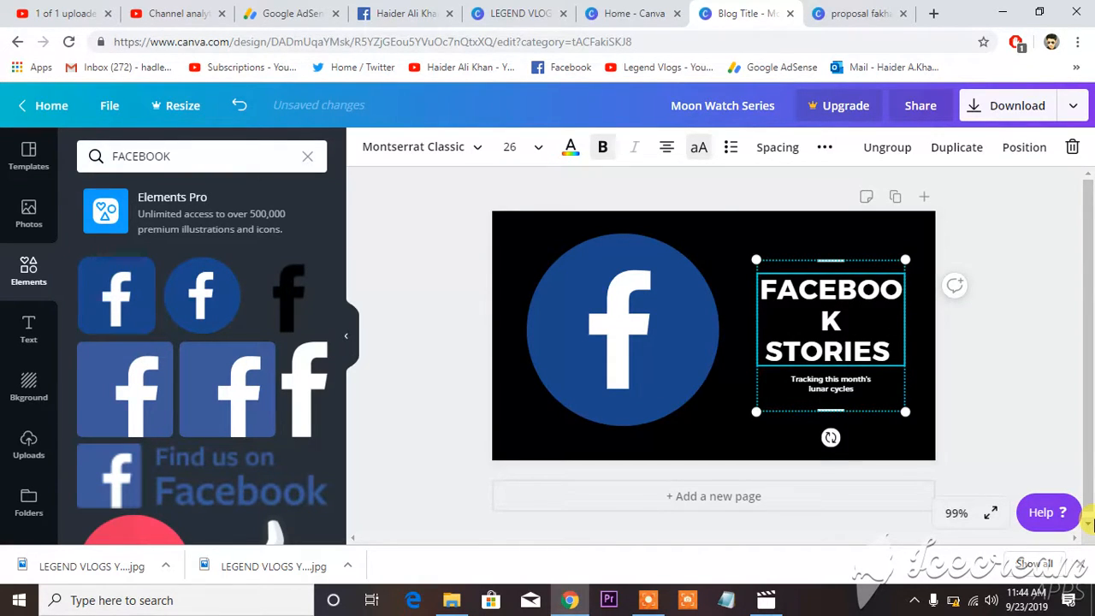
text(SAVED HIS)
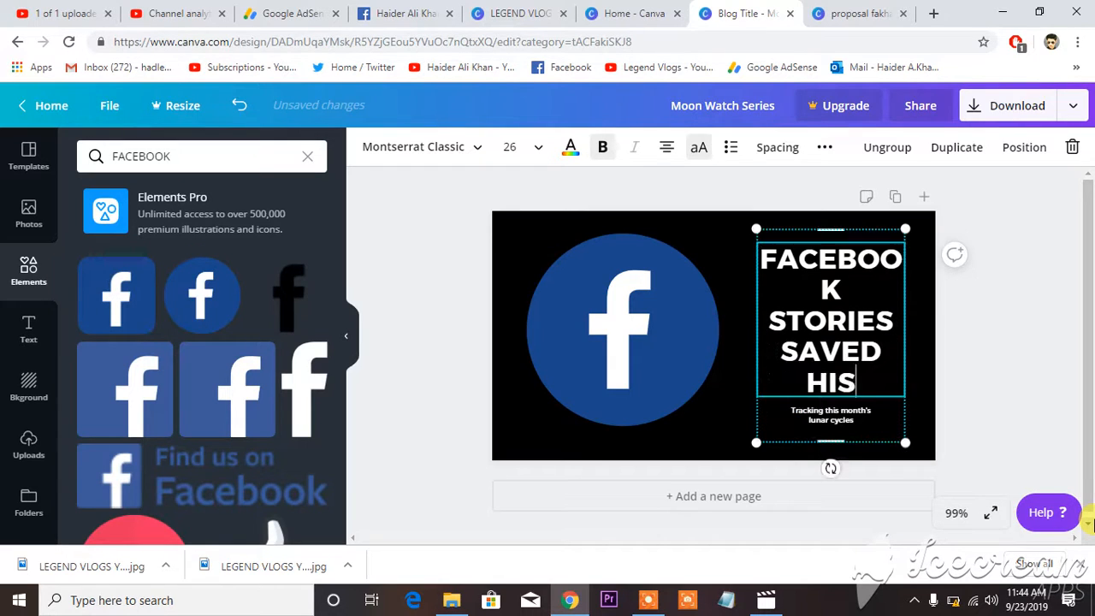
text(TORY)
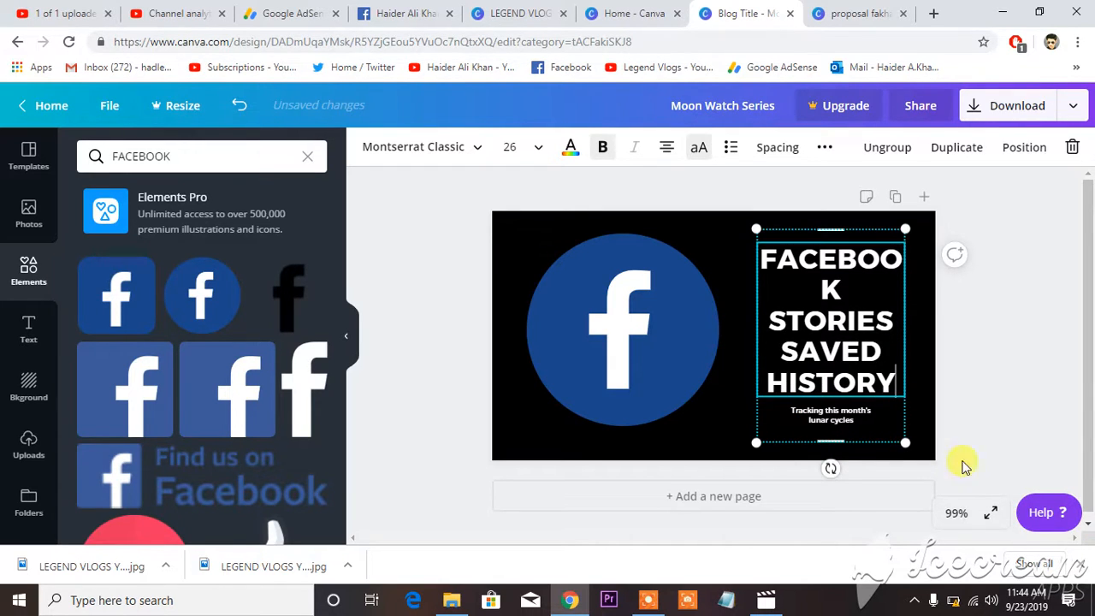
Set the banner title's font size to 16.
click(540, 147)
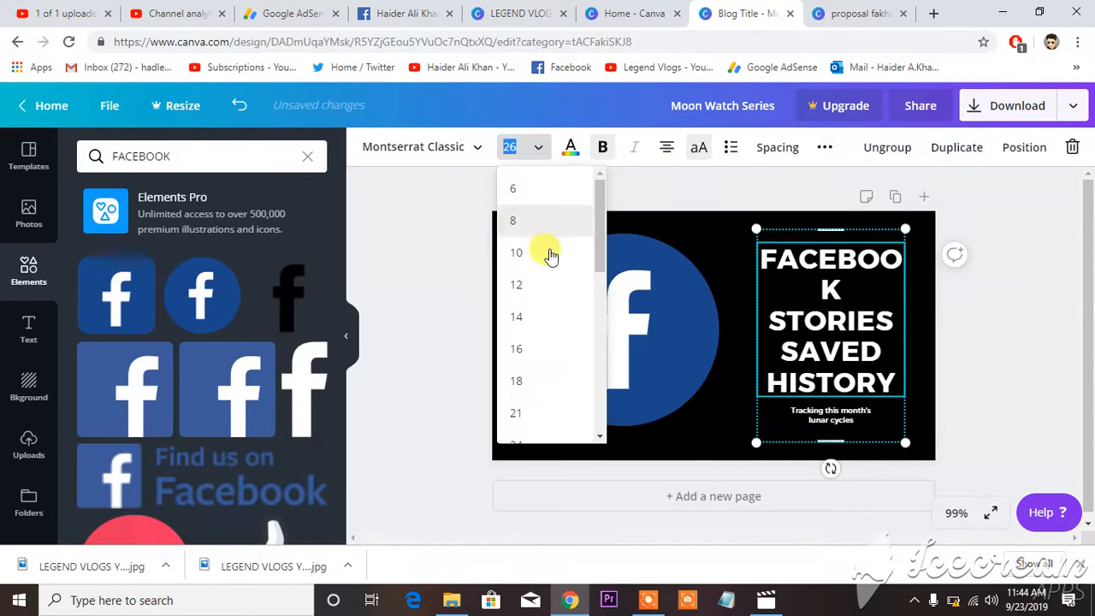
click(530, 348)
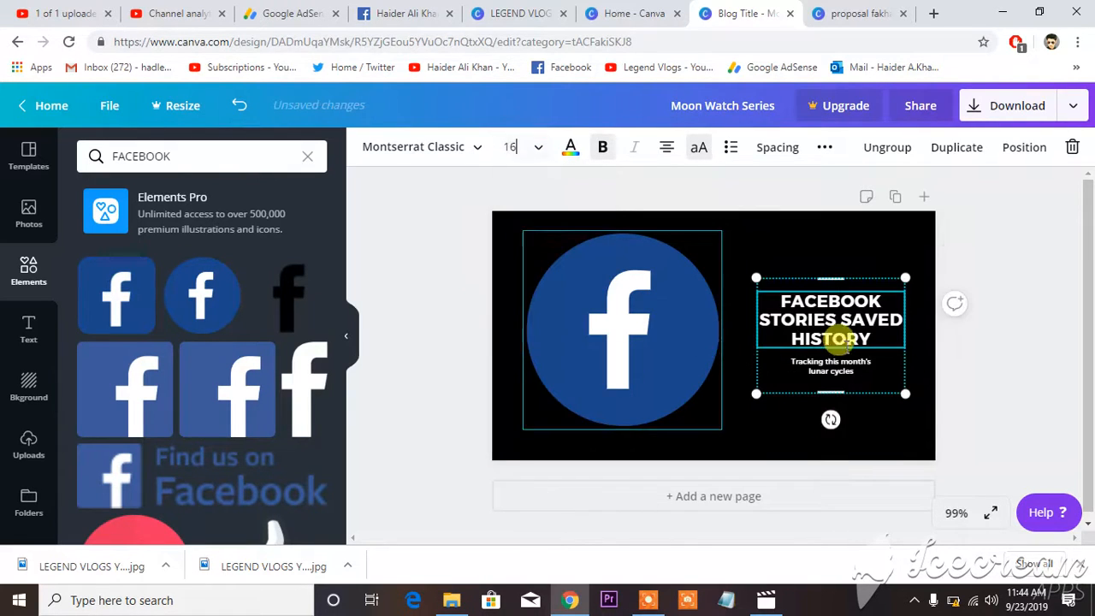
click(1028, 343)
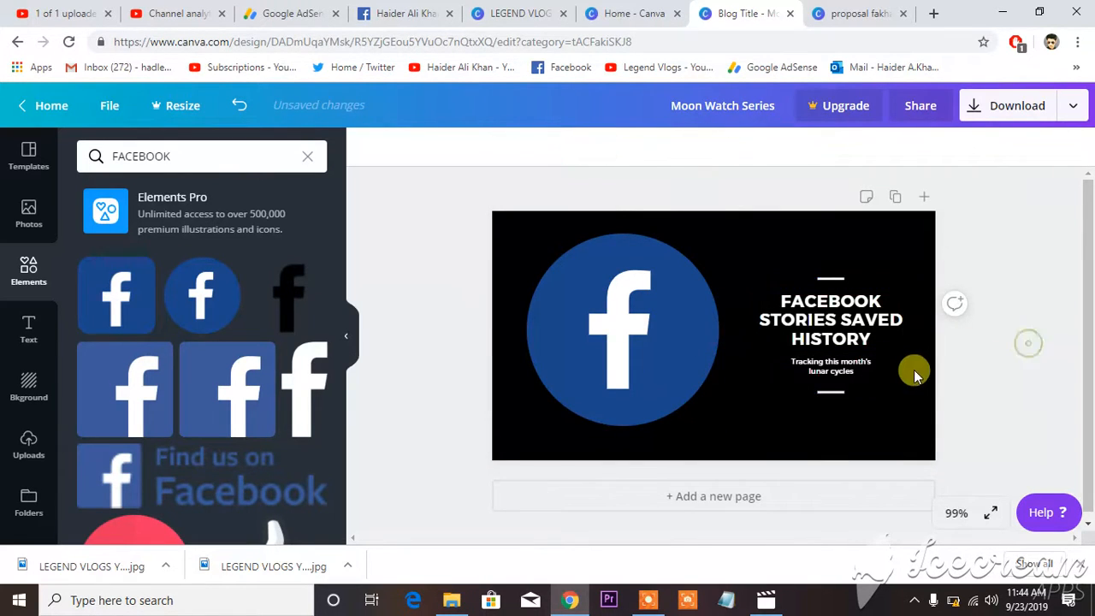
Replace the small line of text under the title with "SUBSCRIBE s".
click(843, 371)
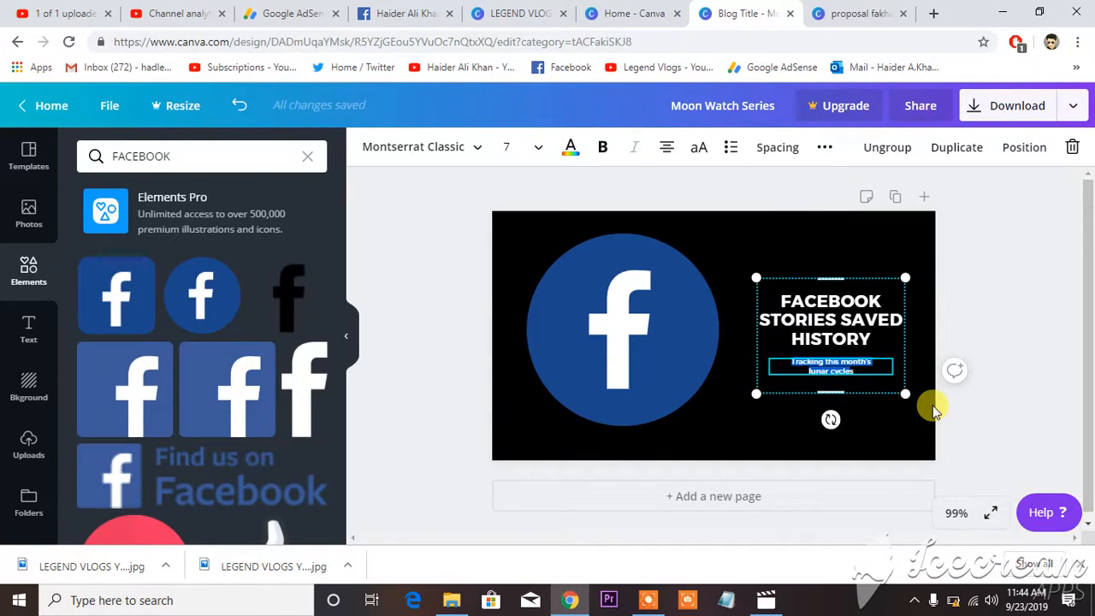
text(SUBSCRIBE s)
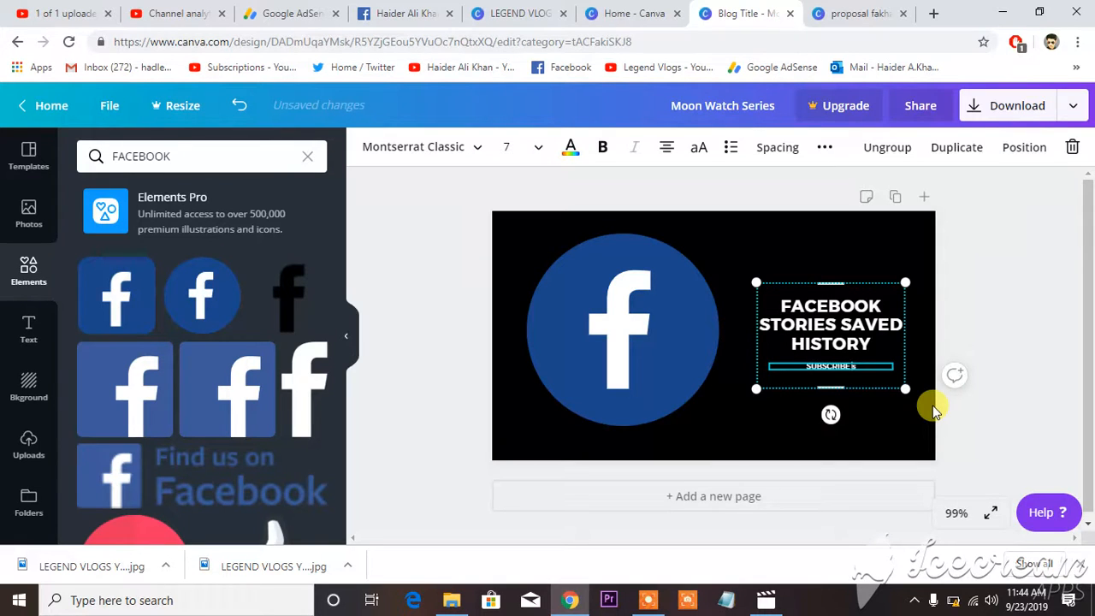
click(459, 447)
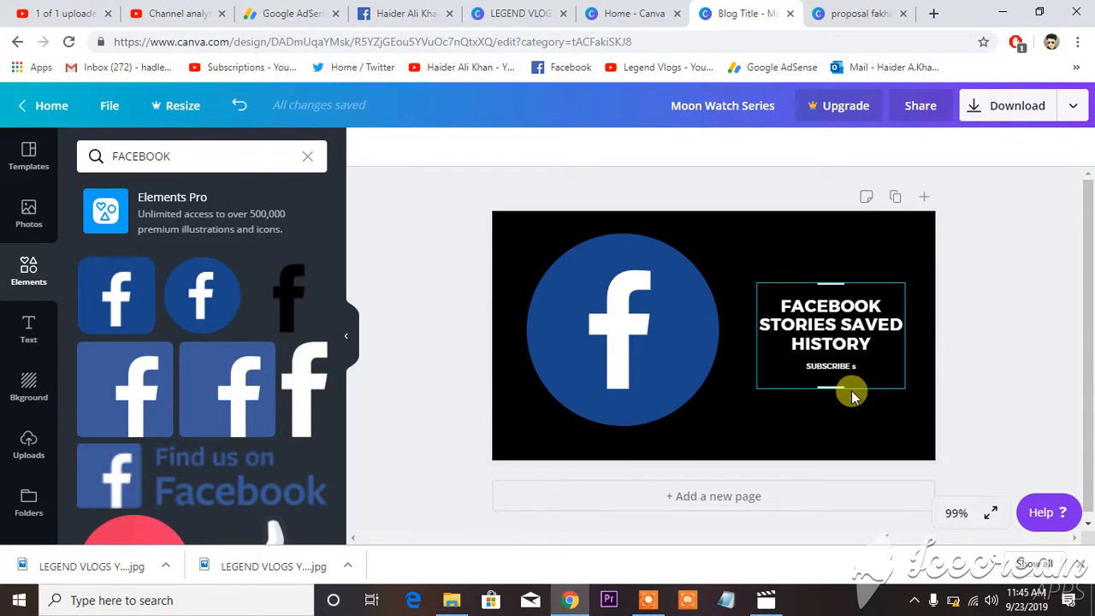
click(28, 212)
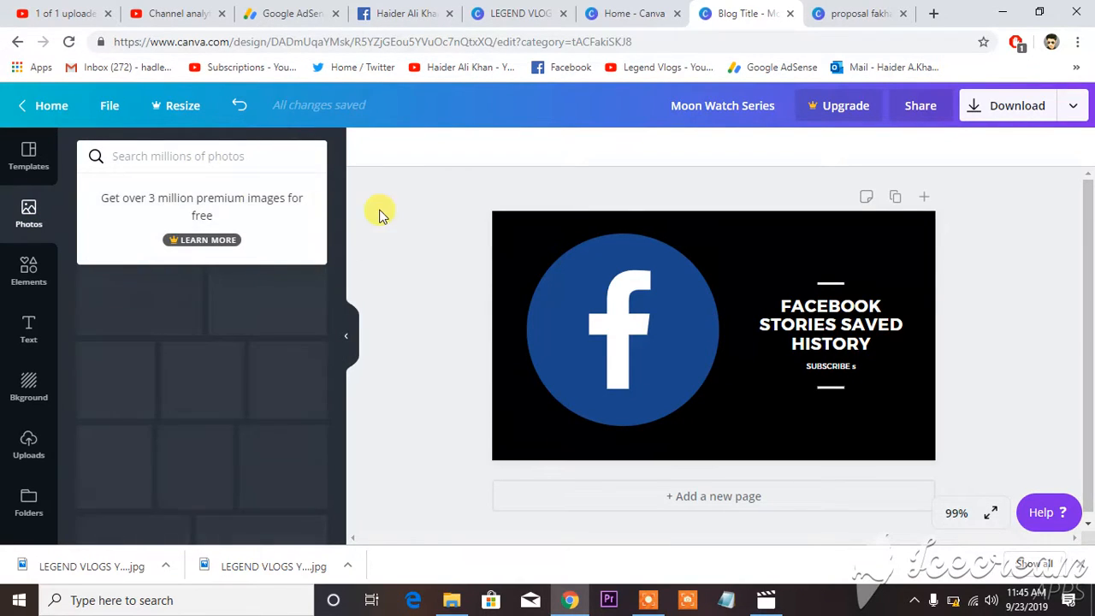
click(232, 159)
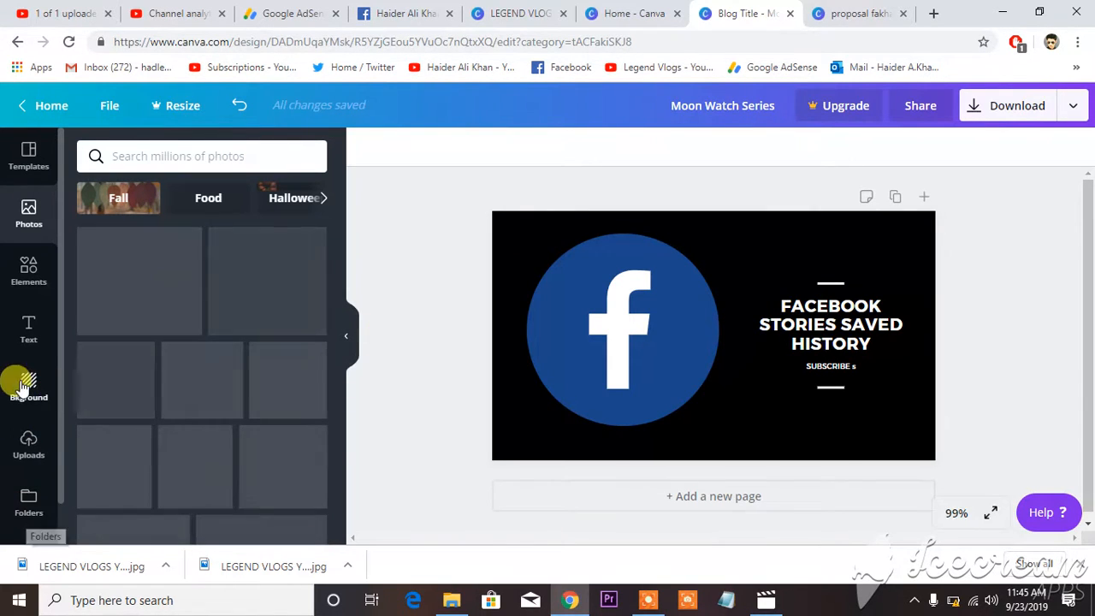
Try adding a default heading over the Facebook logo, and remove it from the banner.
click(29, 329)
click(203, 221)
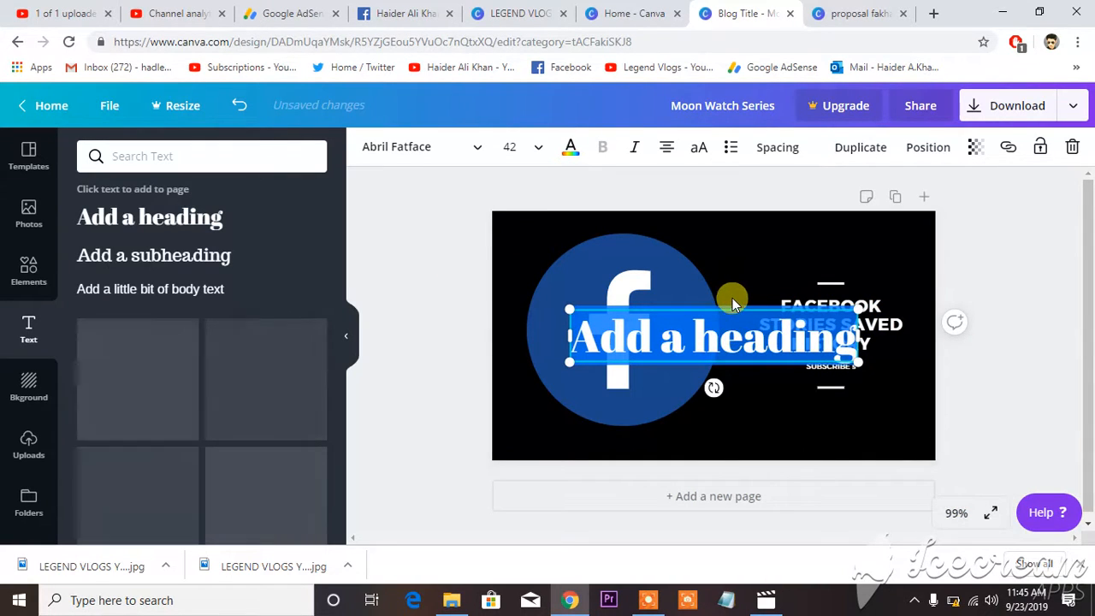
drag(731, 304, 628, 351)
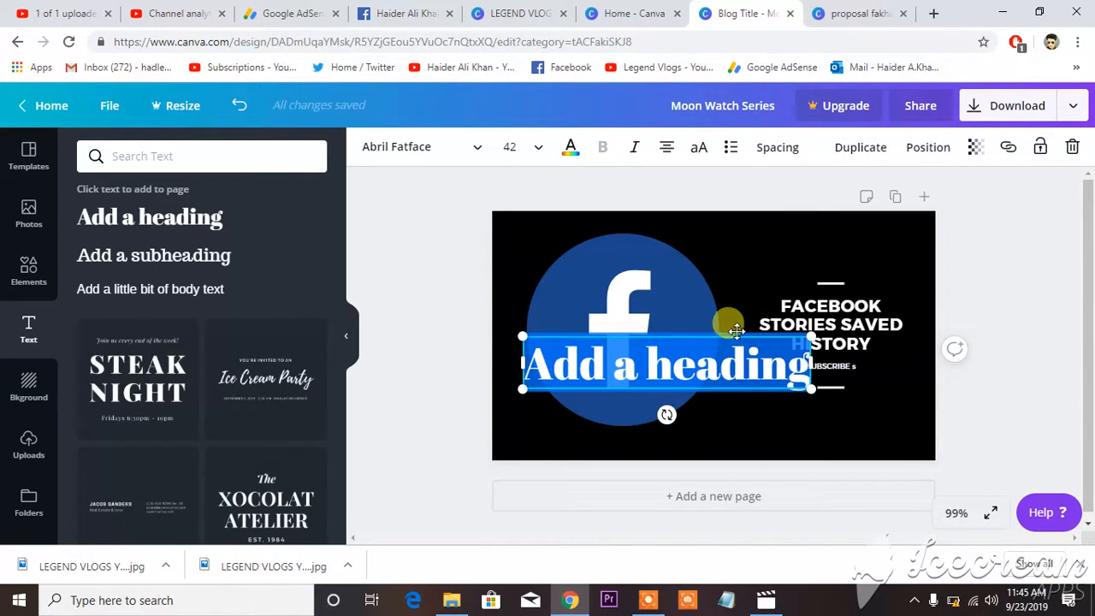
drag(726, 325, 152, 139)
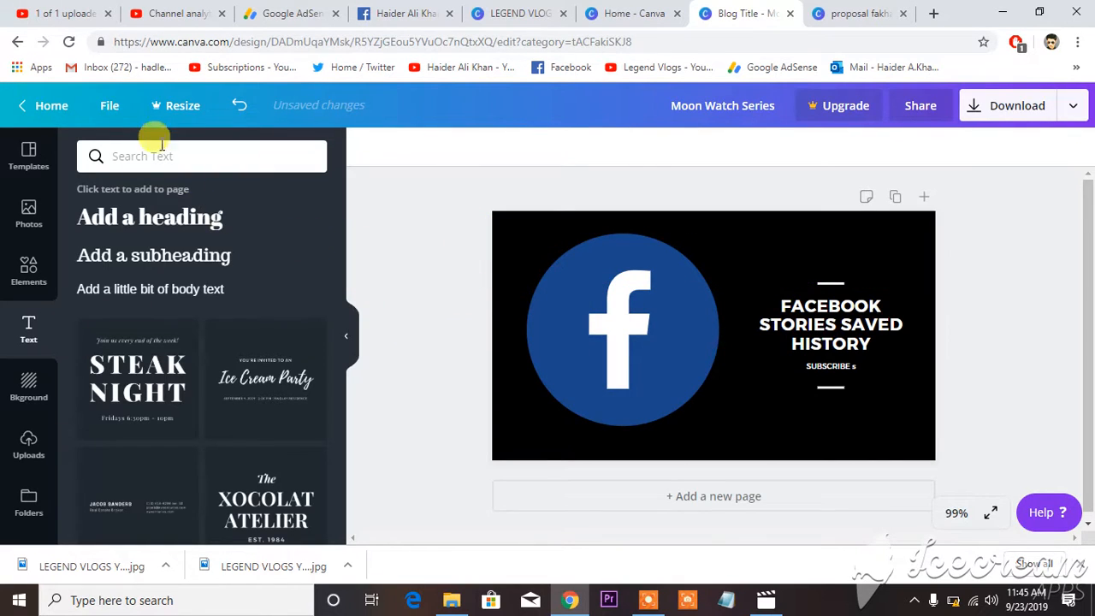
Browse the available design types on the Canva home page and the design categories on the Create a design page.
click(31, 163)
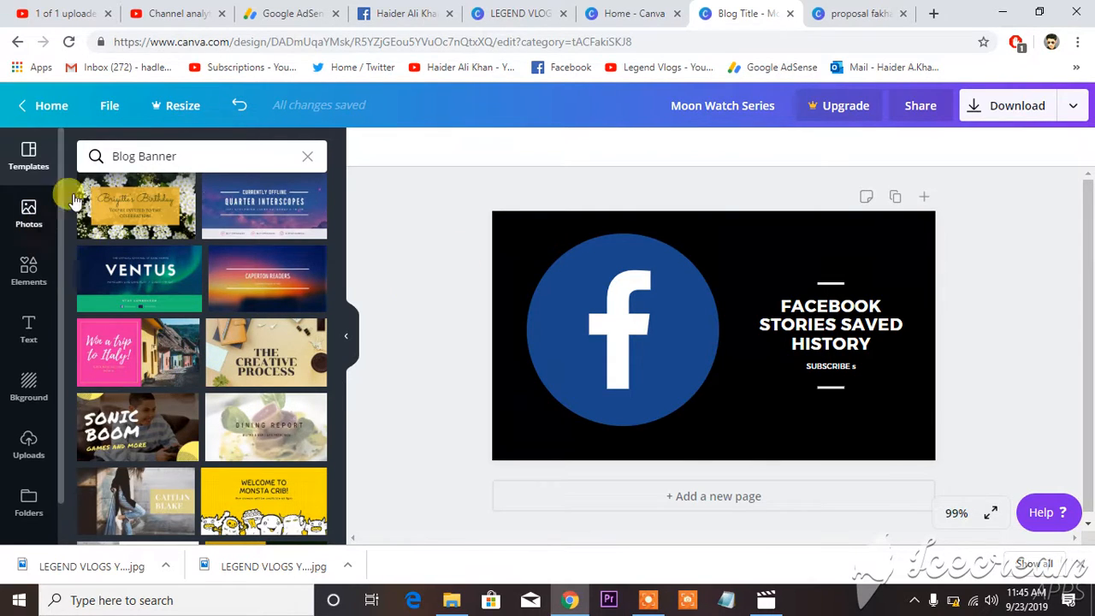
click(660, 12)
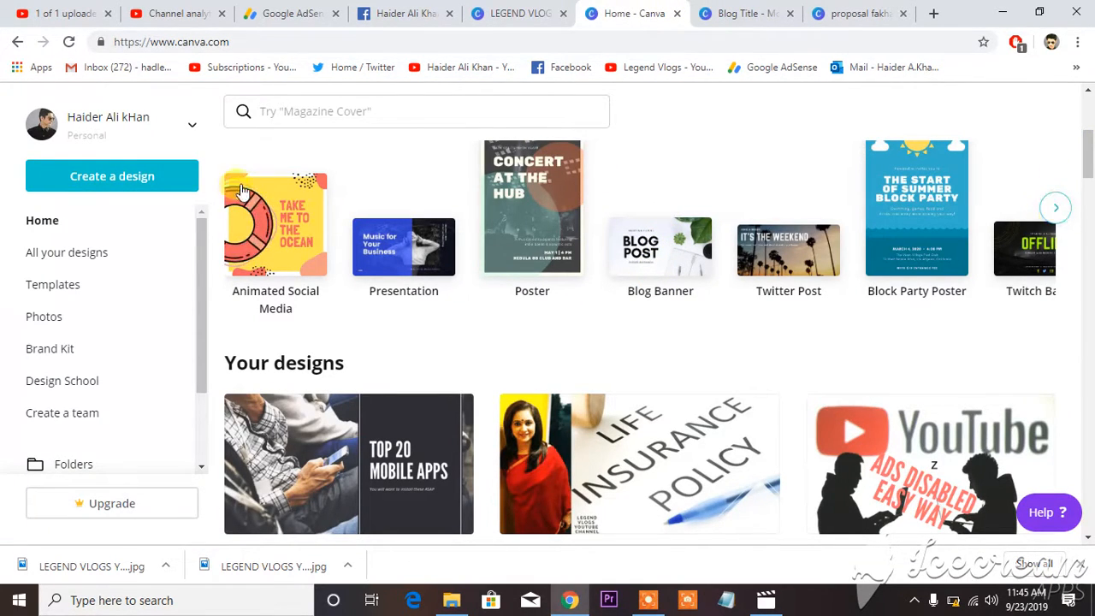
click(1055, 210)
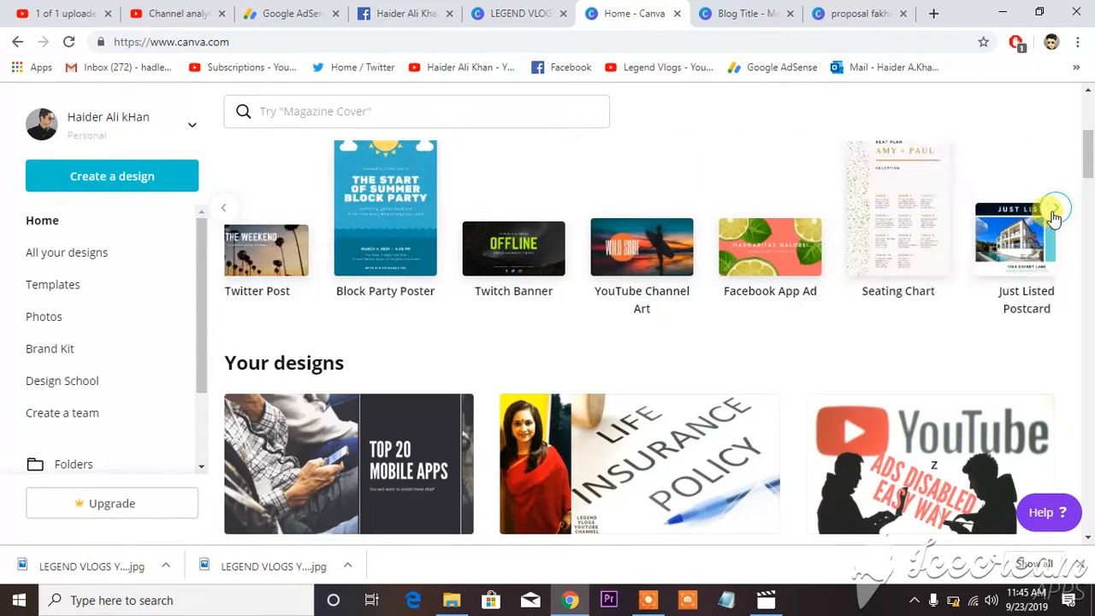
click(1054, 210)
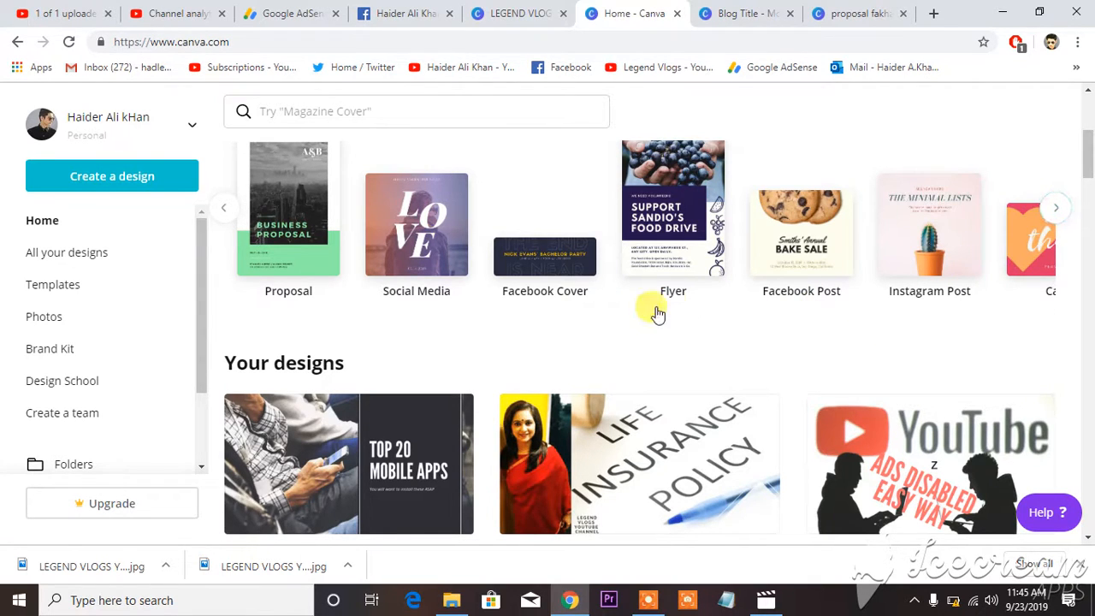
click(1057, 208)
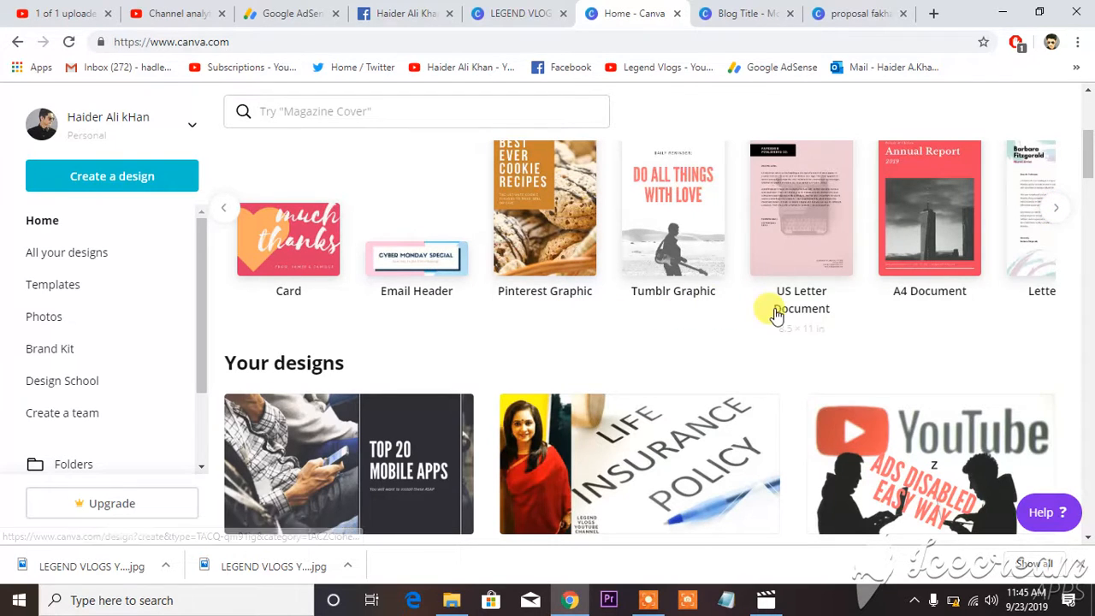
click(1056, 209)
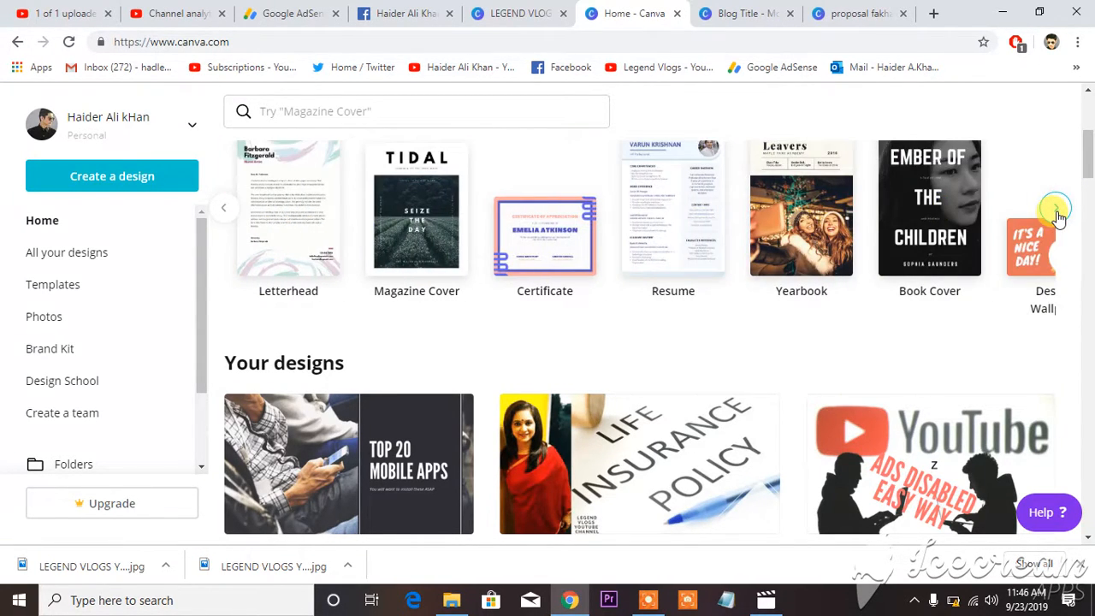
click(1057, 210)
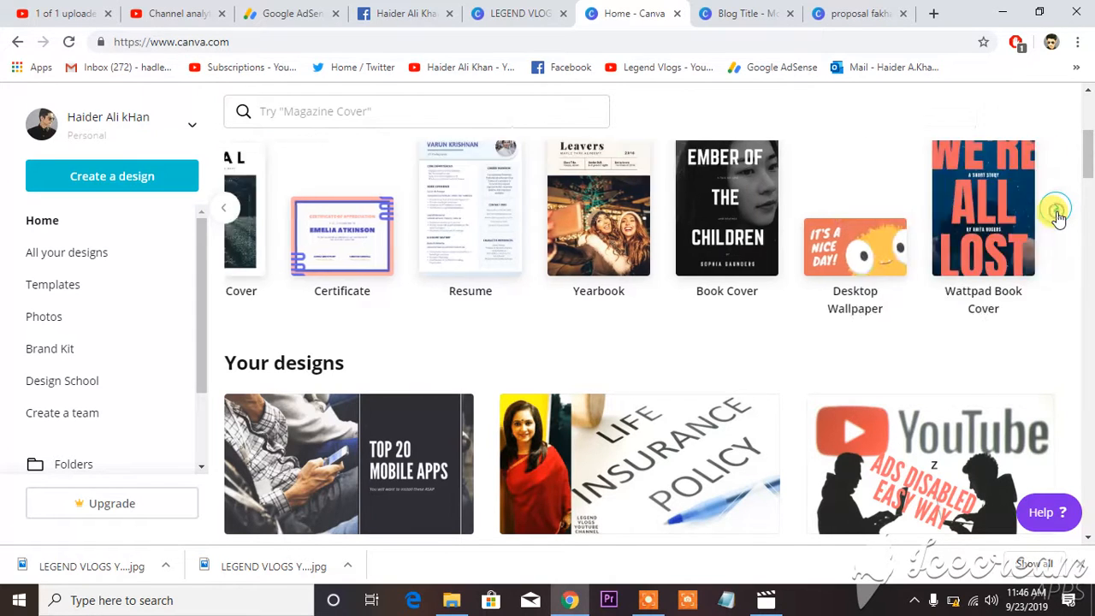
click(1057, 212)
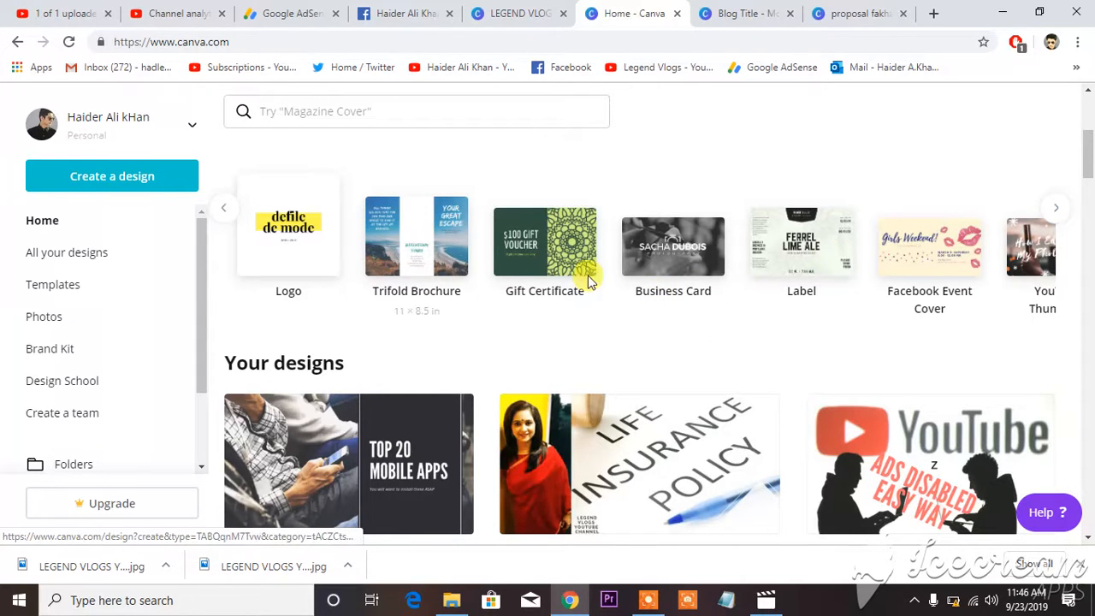
click(1055, 210)
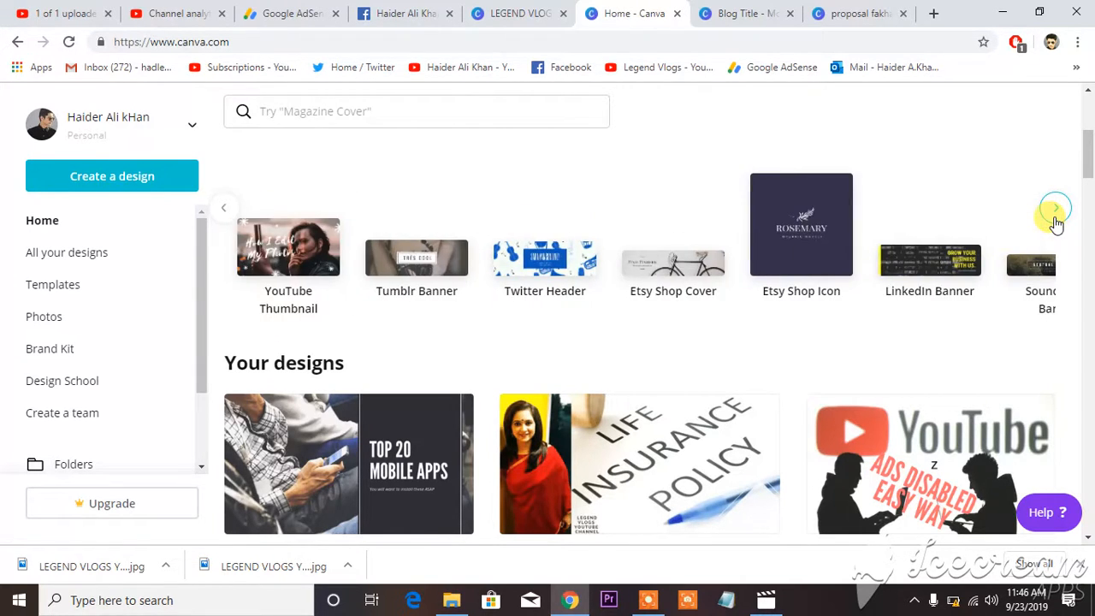
click(1056, 212)
click(1056, 214)
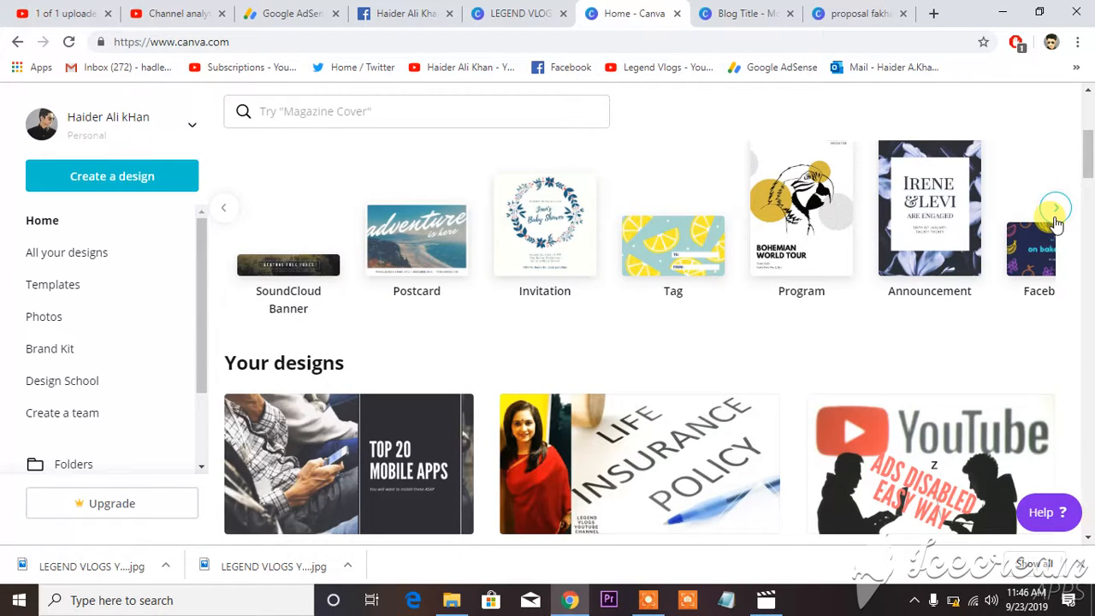
click(1056, 214)
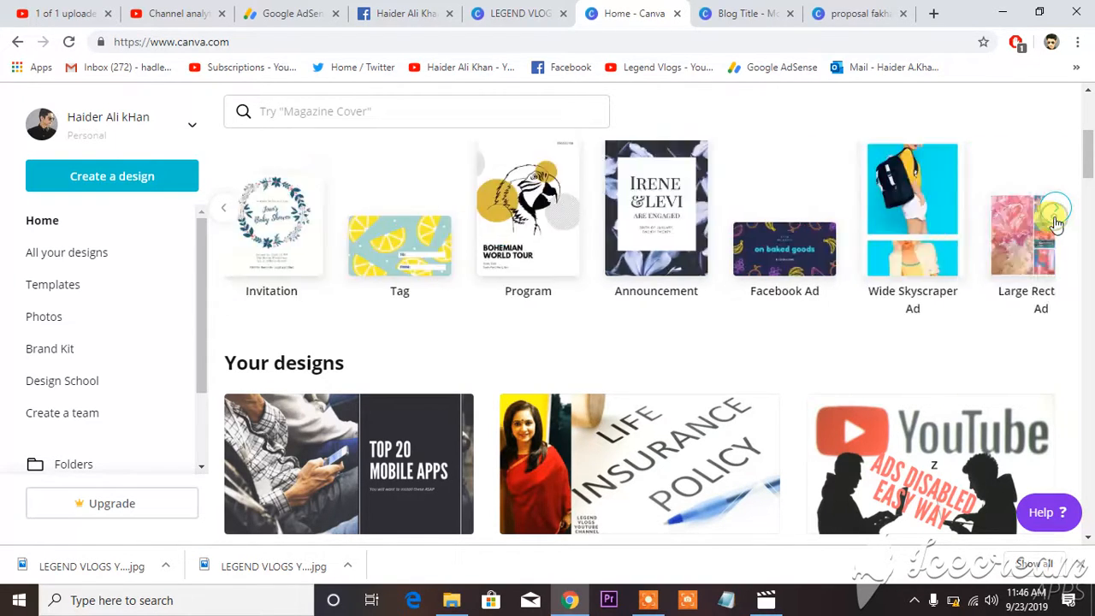
click(1054, 217)
click(1053, 219)
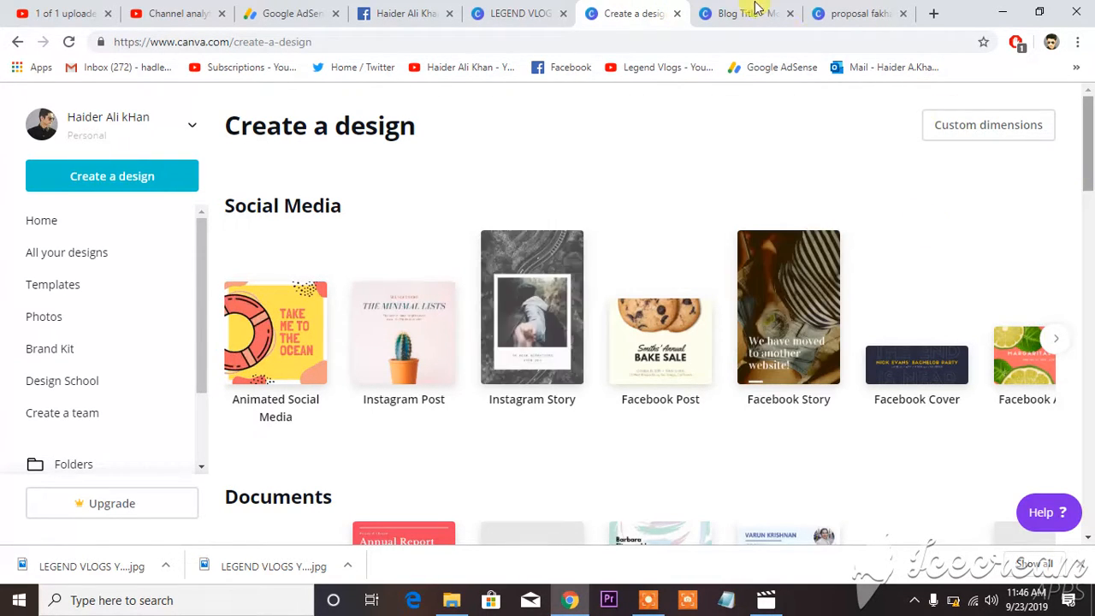
drag(1092, 190, 1082, 110)
scroll(1063, 359, up, 2)
scroll(1060, 402, down, 2)
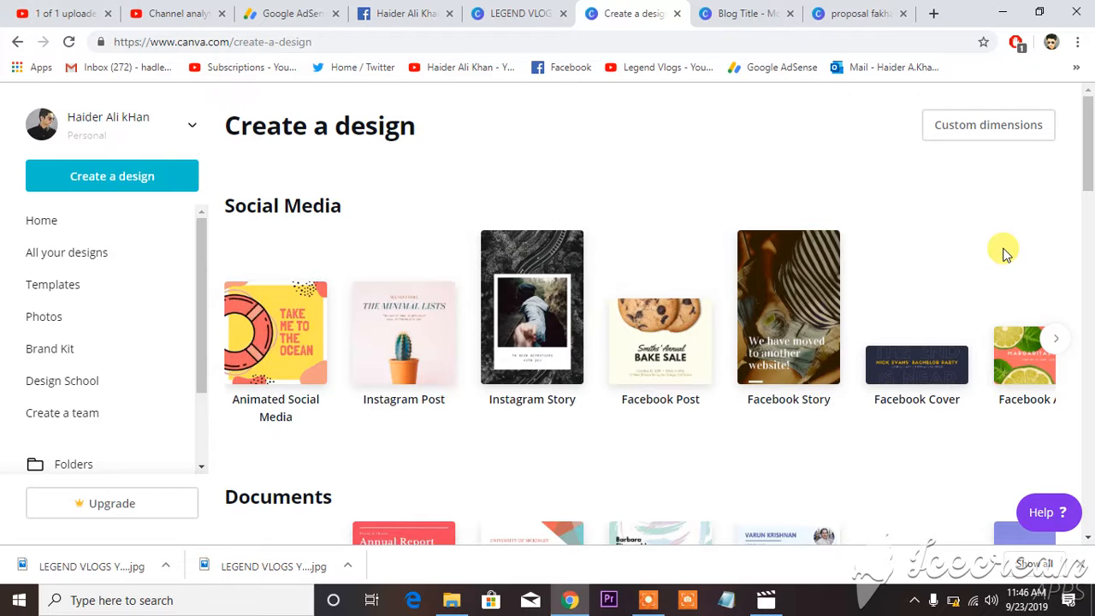
mouse_move(1090, 175)
mouse_down()
mouse_move(1091, 313)
mouse_move(1090, 179)
mouse_up()
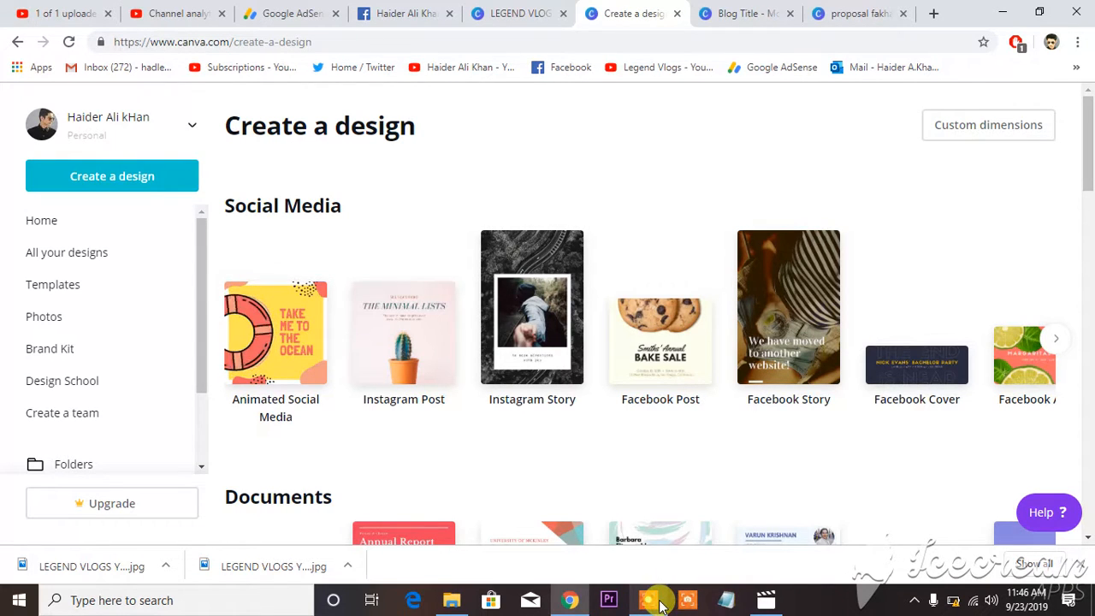
mouse_move(660, 605)
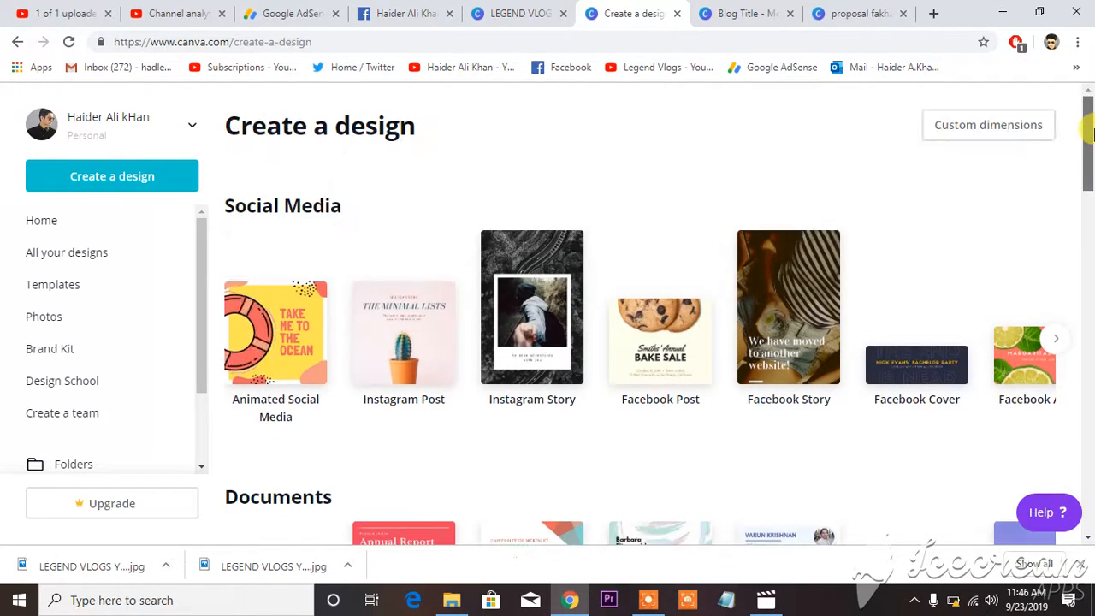
click(666, 599)
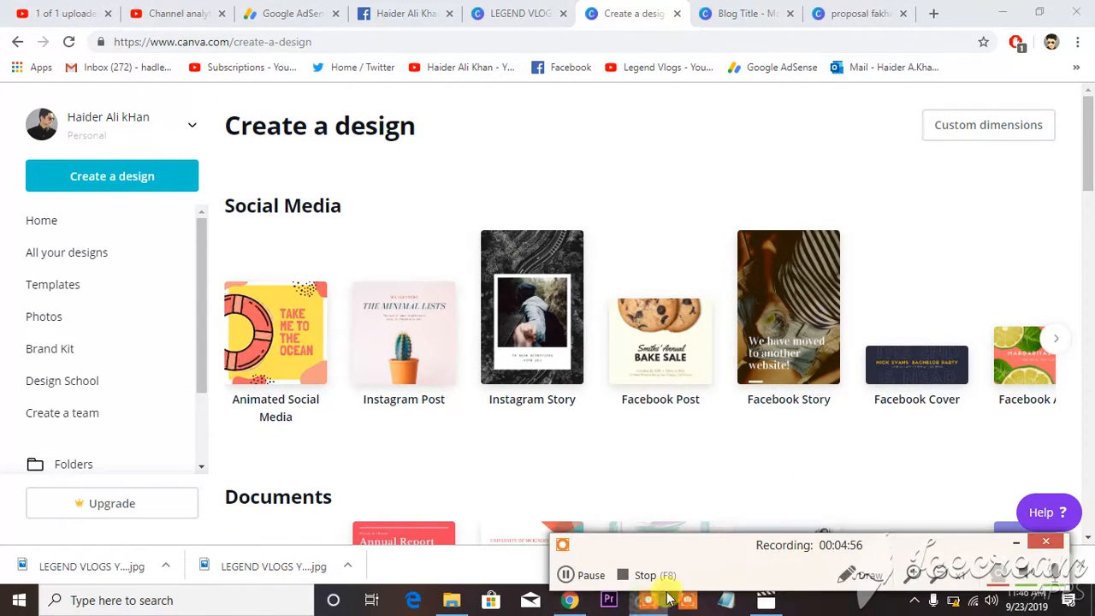